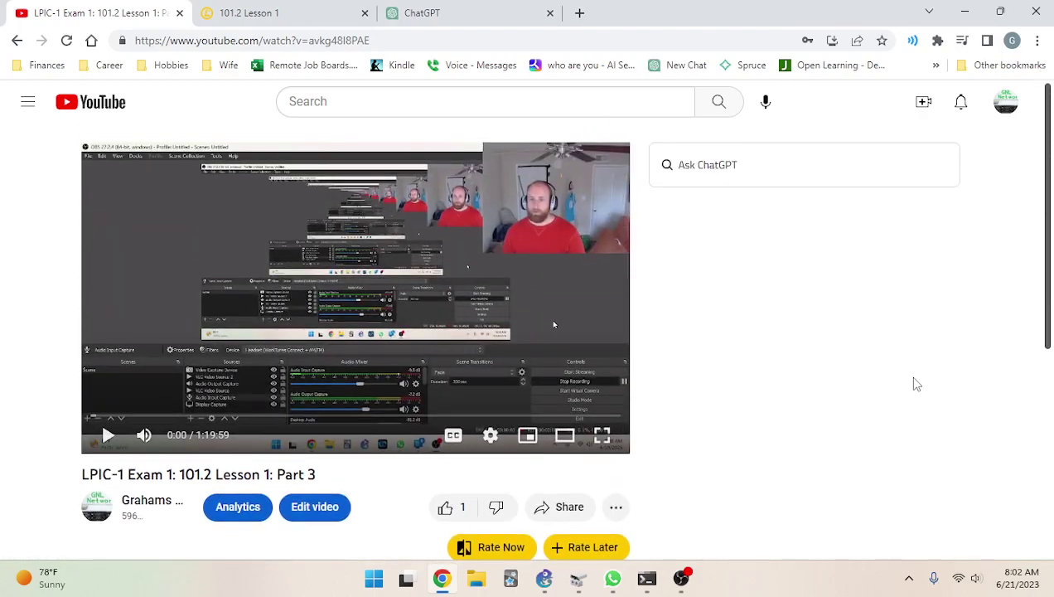
Glance at the Explorational Exercises heading on the lesson page, then look back at the lesson video
left_click(248, 12)
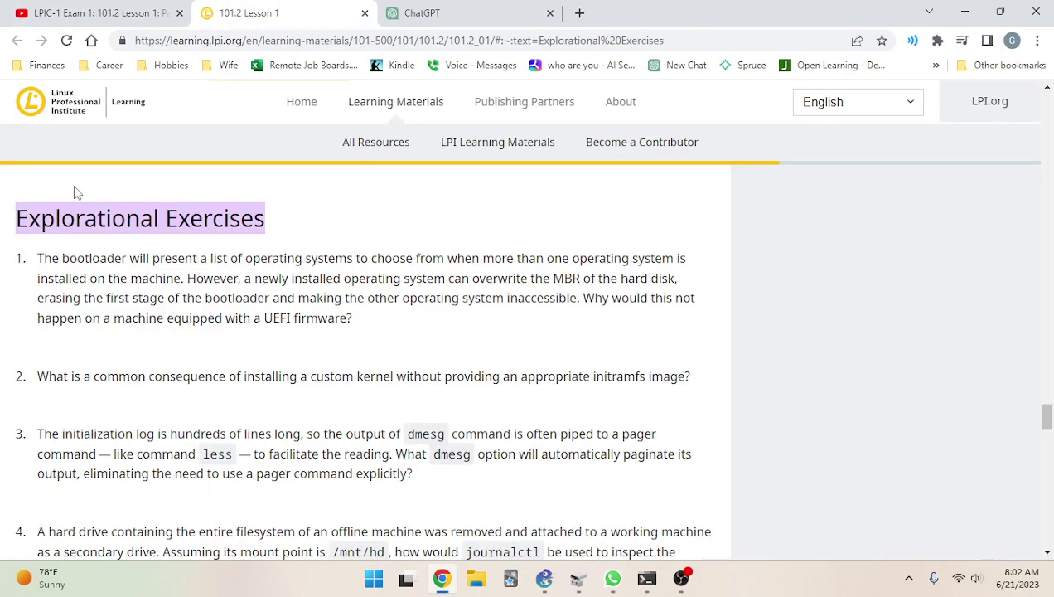
left_click_drag(297, 228, 1, 228)
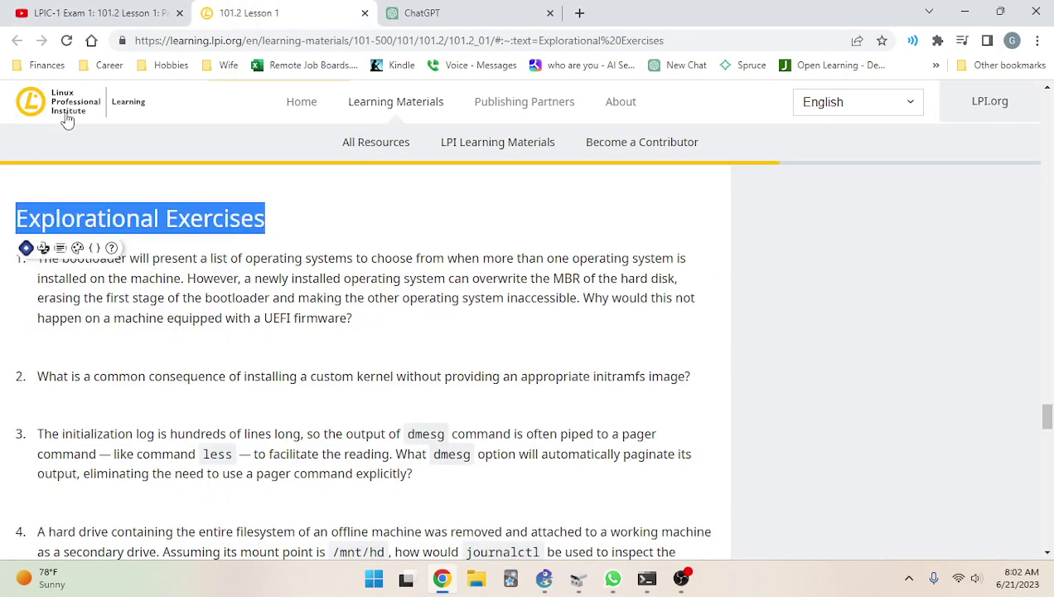
key("ctrl+shift+Tab")
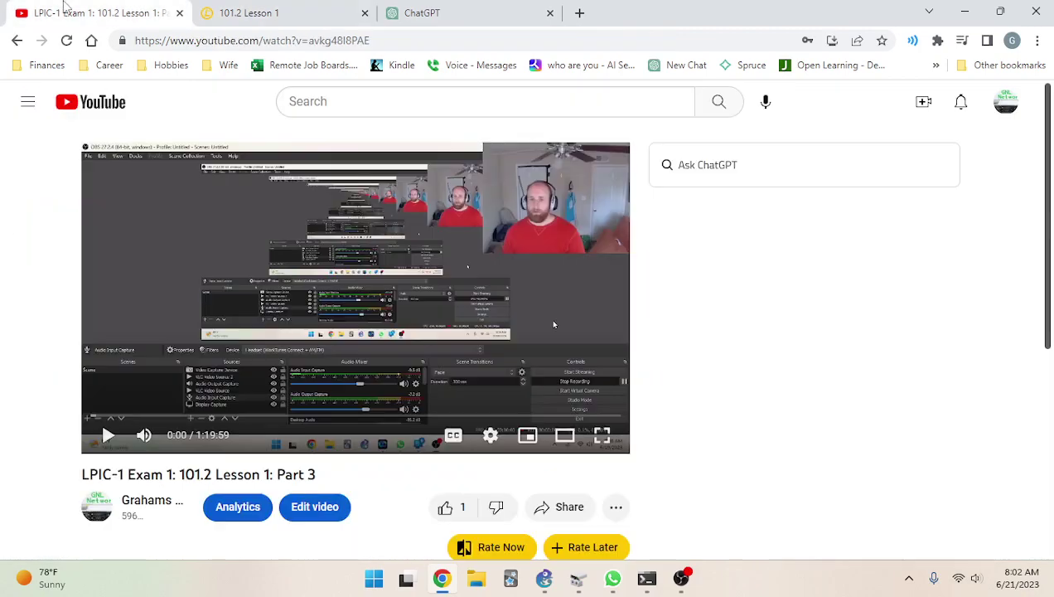
scroll(433, 420, "down", 4)
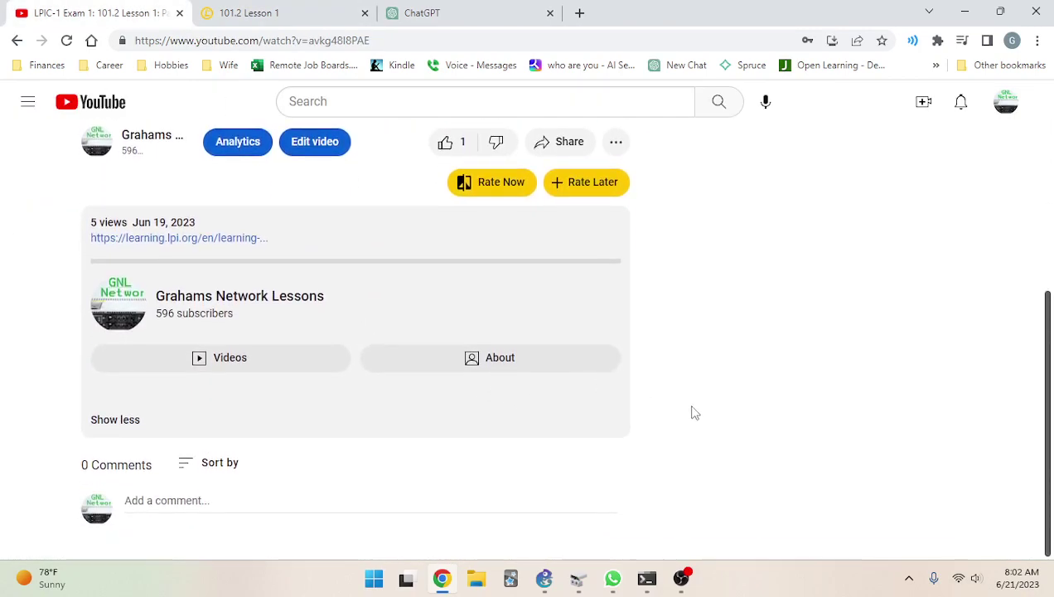
scroll(1036, 221, "up", 2)
scroll(1036, 221, "up", 3)
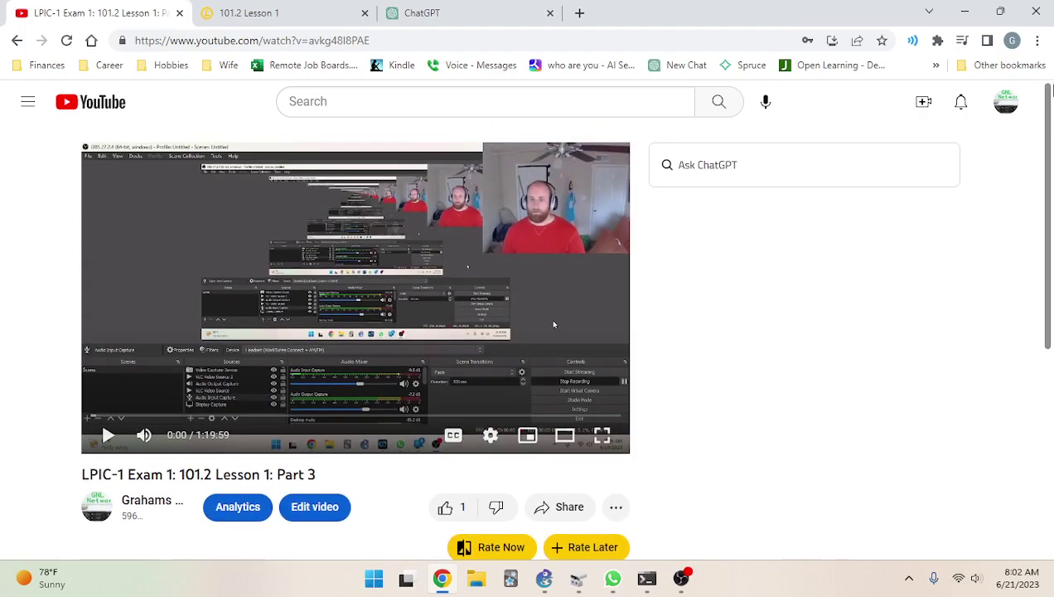
Return to the 101.2 Lesson 1 page and bring it back to its title at the top
left_click(199, 6)
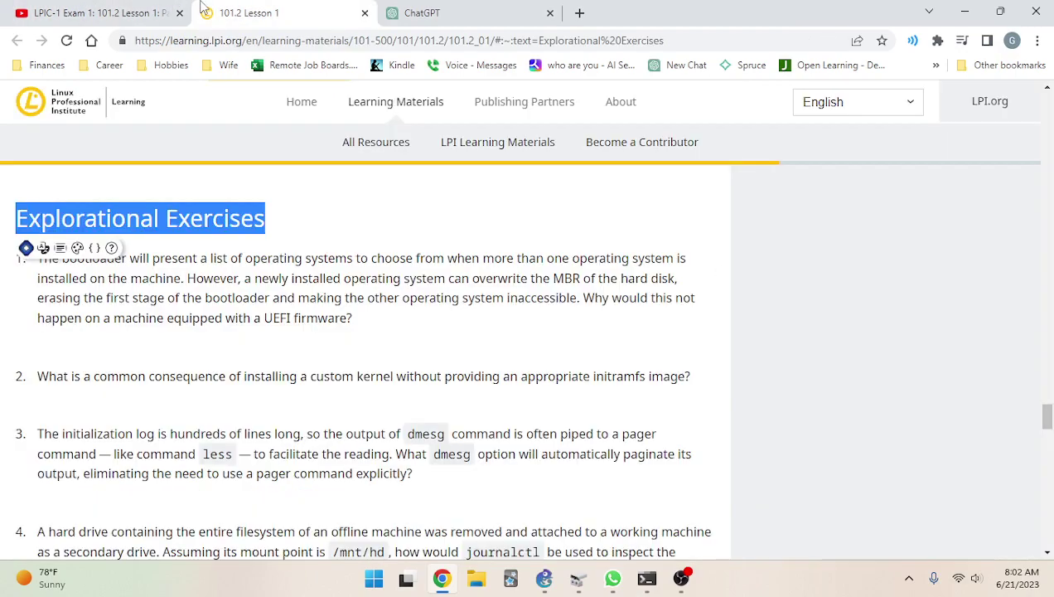
left_click(183, 224)
left_click_drag(292, 233, 11, 215)
left_click_drag(1046, 419, 1049, 86)
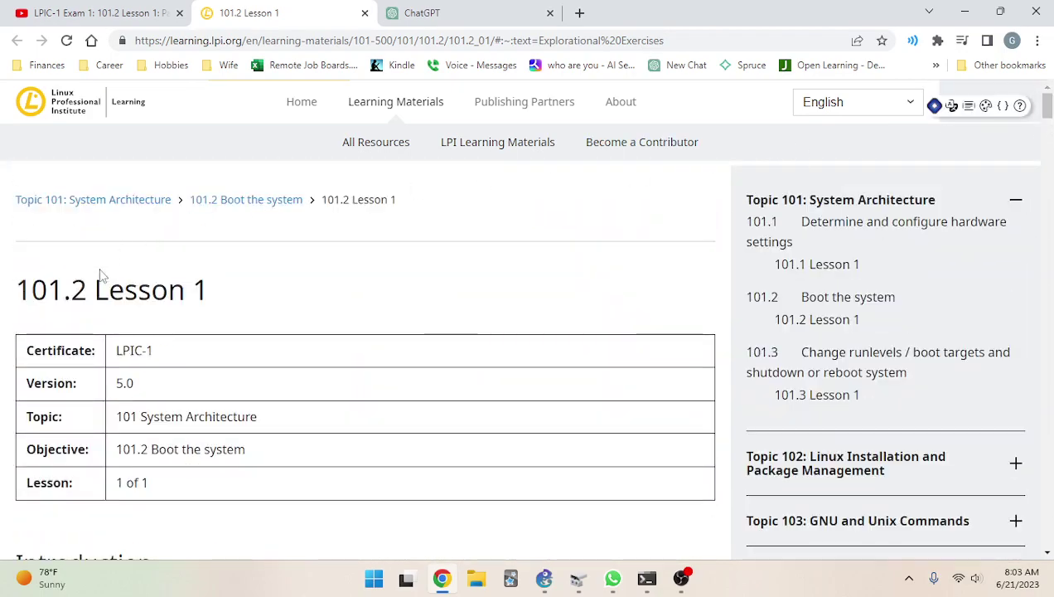
Highlight the lesson title '101.2 Lesson 1' and the topic '101 System Architecture' in the info table
scroll(172, 272, "down", 1)
left_click_drag(4, 210, 208, 212)
left_click(199, 213)
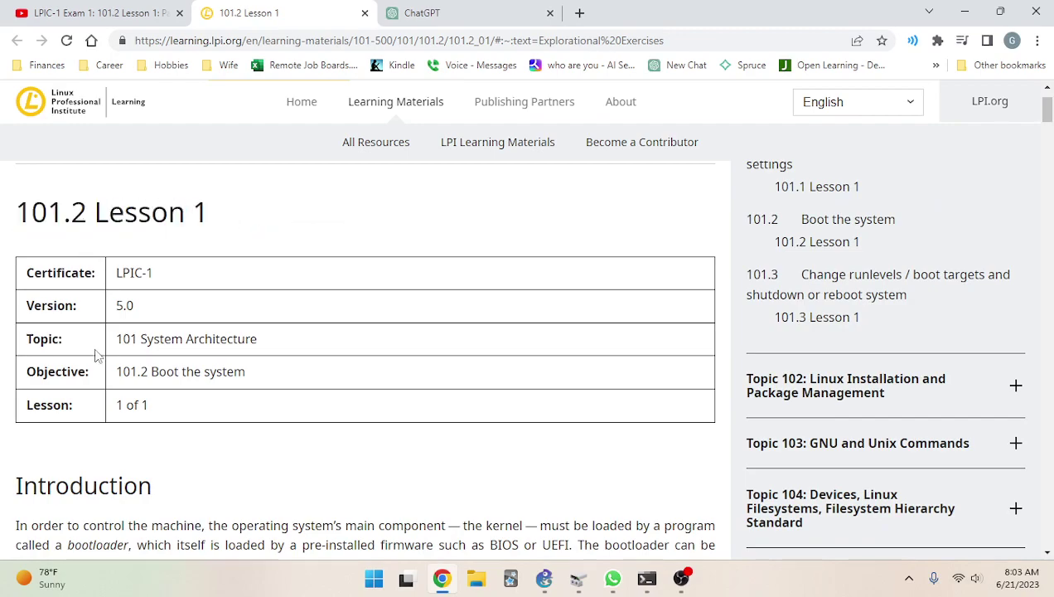
left_click_drag(62, 217, 87, 217)
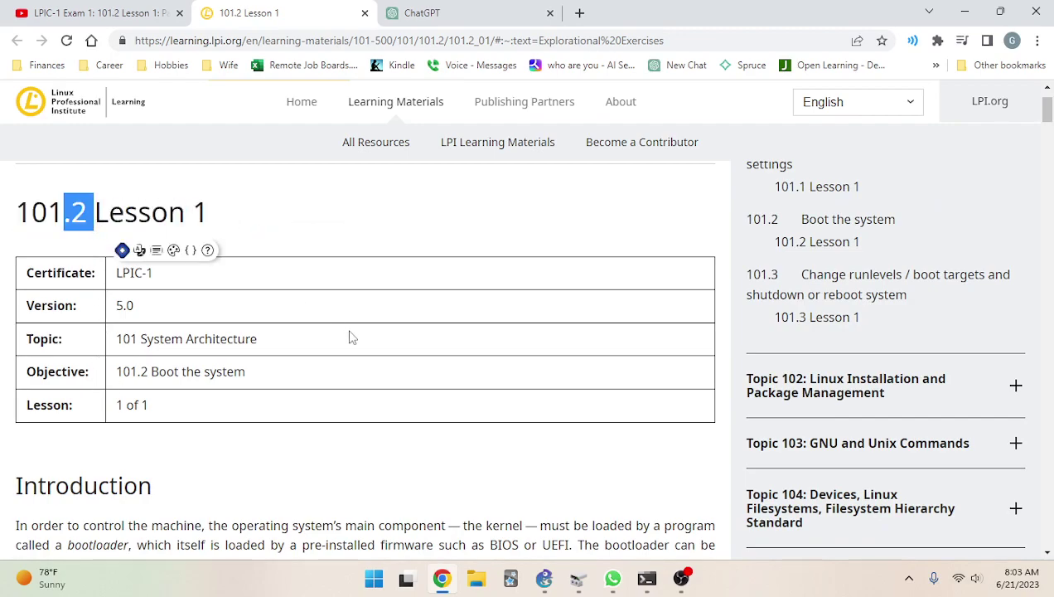
left_click(113, 338)
left_click_drag(280, 345, 108, 347)
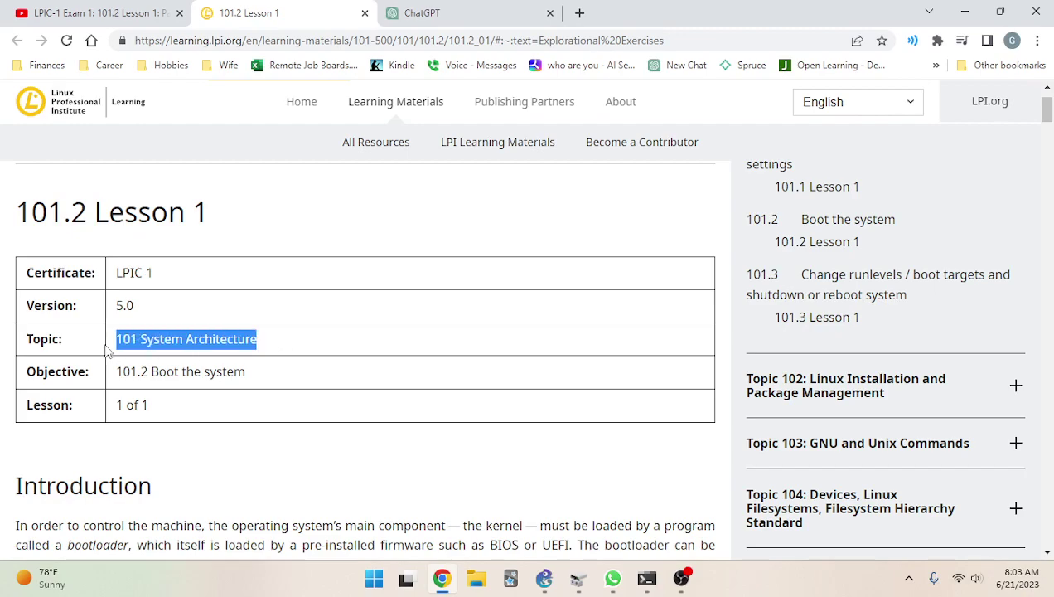
left_click(362, 371)
Highlight the '101.2 Boot the system' objective and the table rows, then move to the GPT-4 chat
left_click_drag(273, 384, 81, 369)
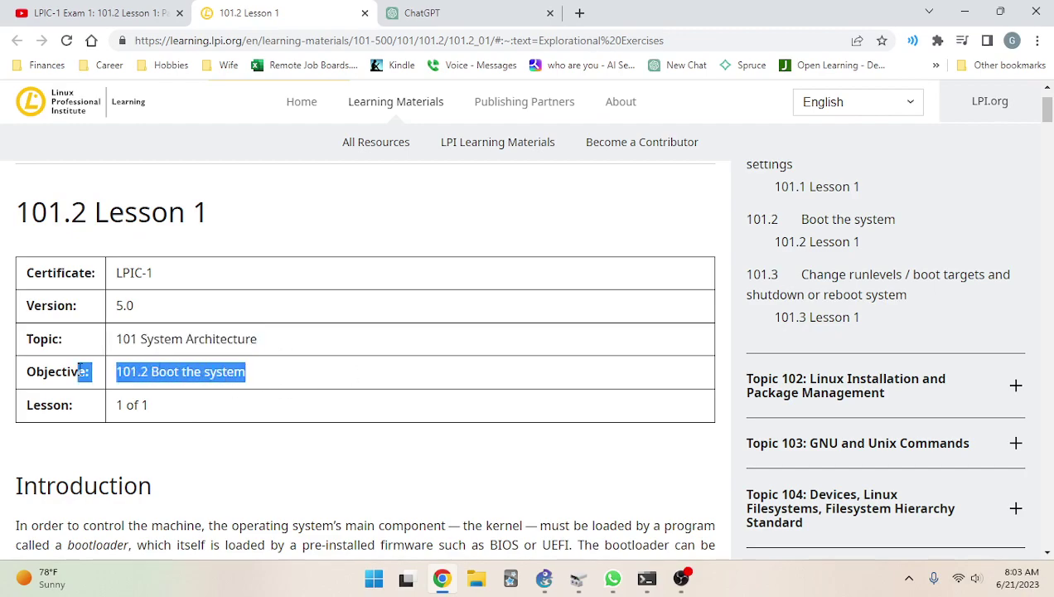
left_click(93, 334)
left_click_drag(18, 345, 382, 359)
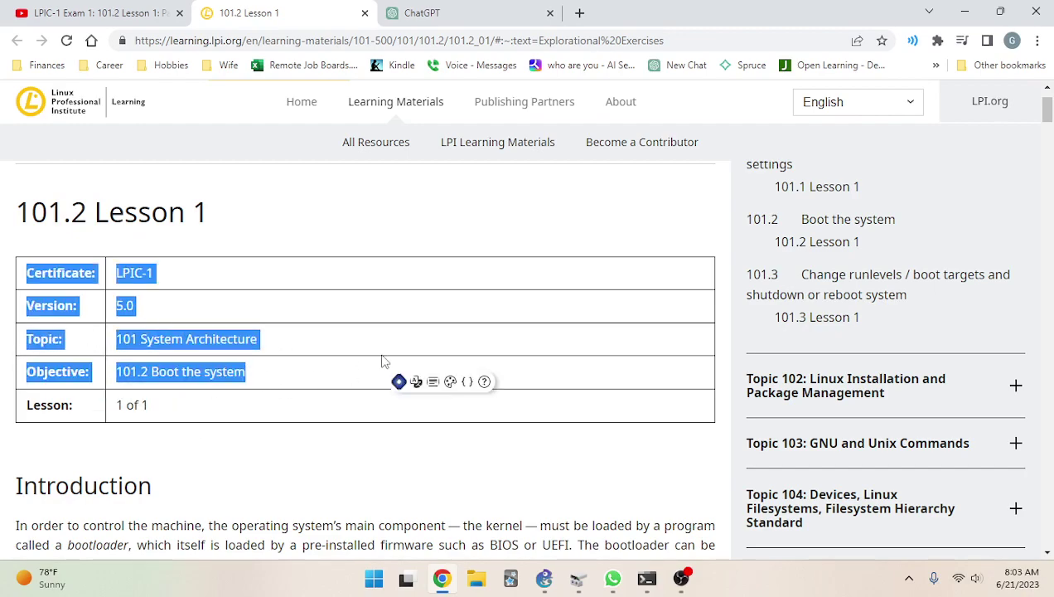
left_click(234, 362)
left_click_drag(1049, 104, 975, 451)
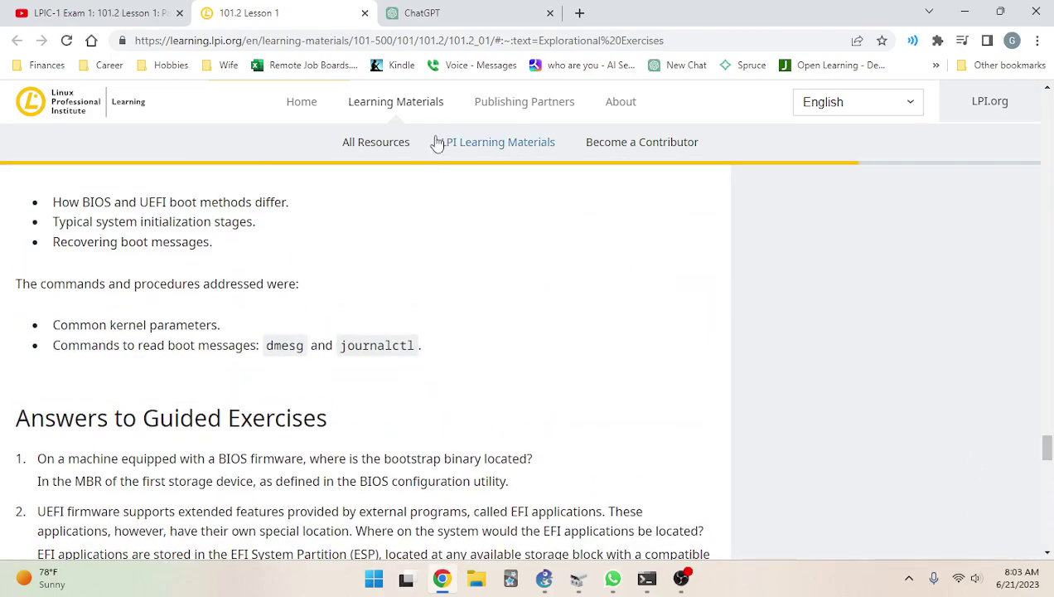
left_click(488, 10)
Copy the first Explorational Exercises question, about UEFI and MBR overwriting, from the 101.2 Lesson 1 page
mouse_move(631, 118)
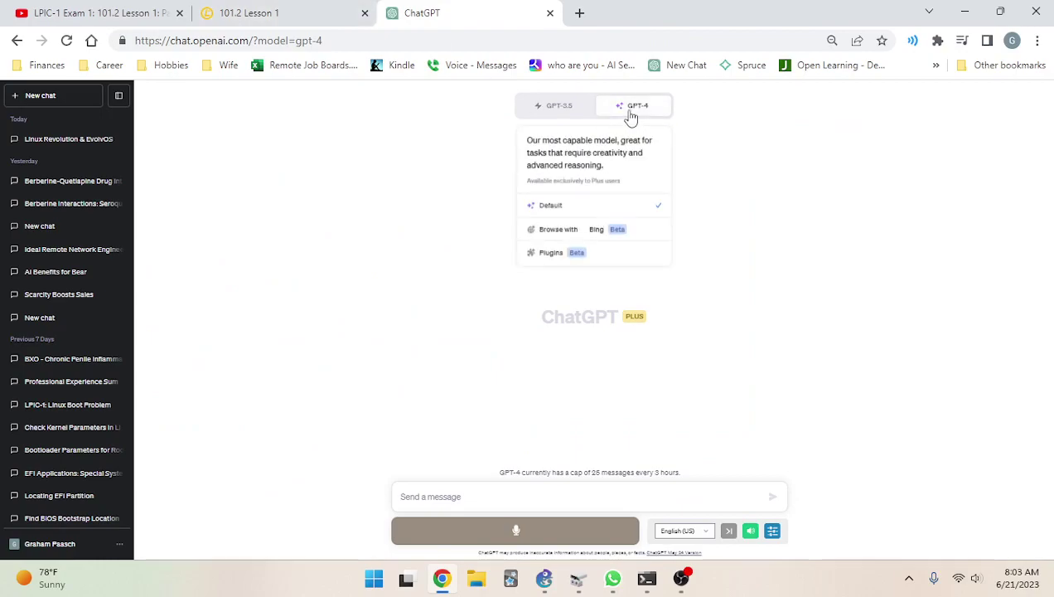
left_click(300, 10)
scroll(437, 352, "down", 3)
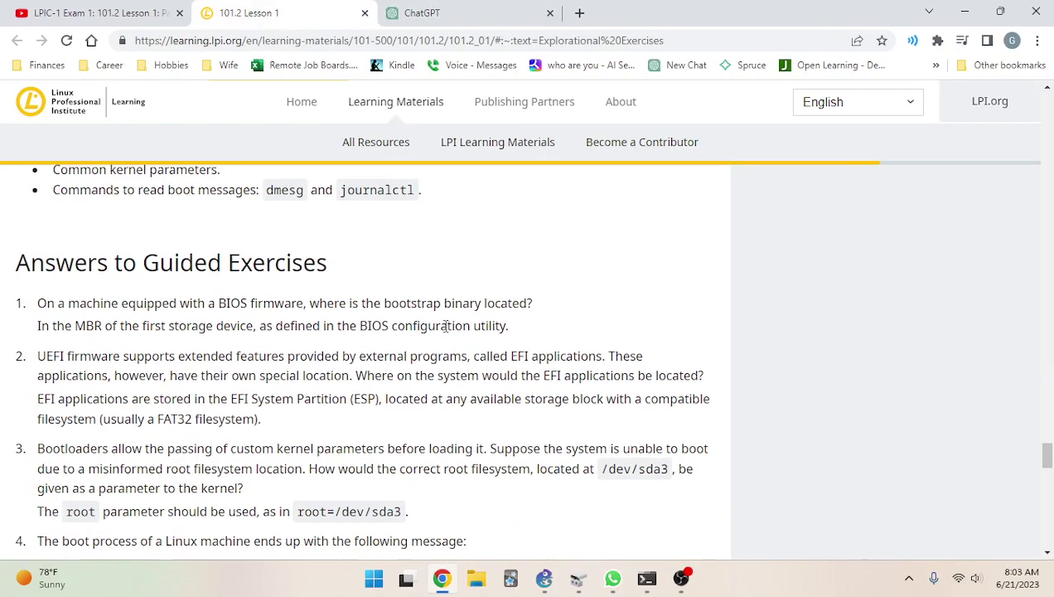
scroll(438, 365, "up", 5)
scroll(438, 370, "up", 5)
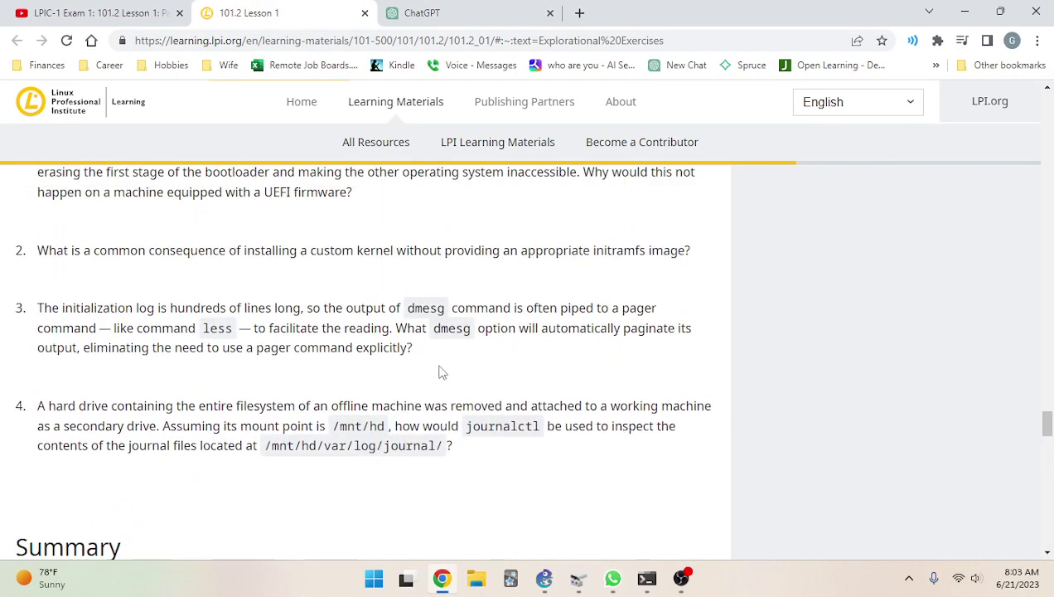
left_click_drag(392, 354, 44, 288)
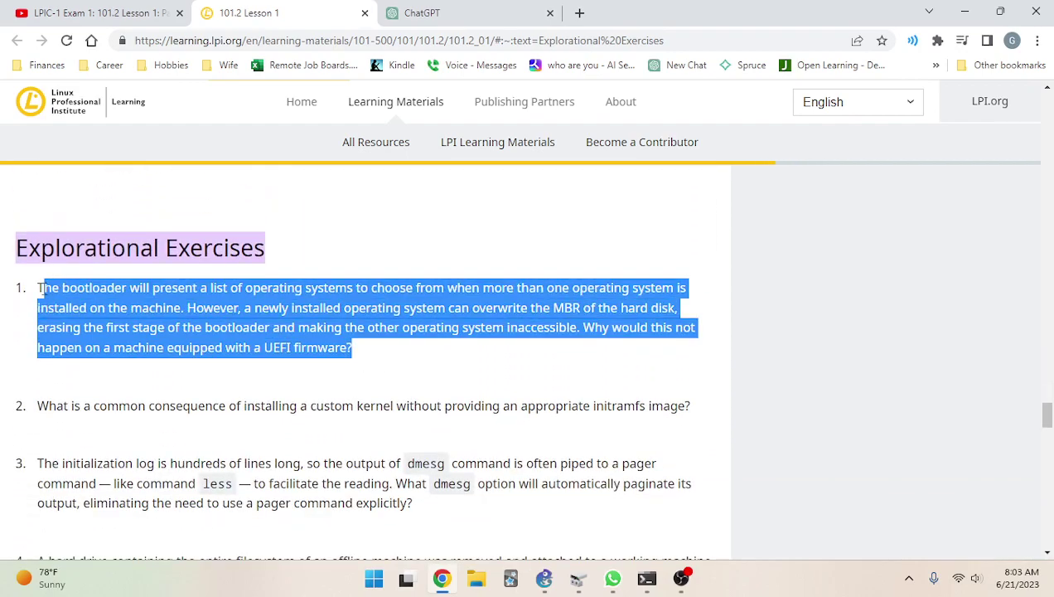
right_click(75, 284)
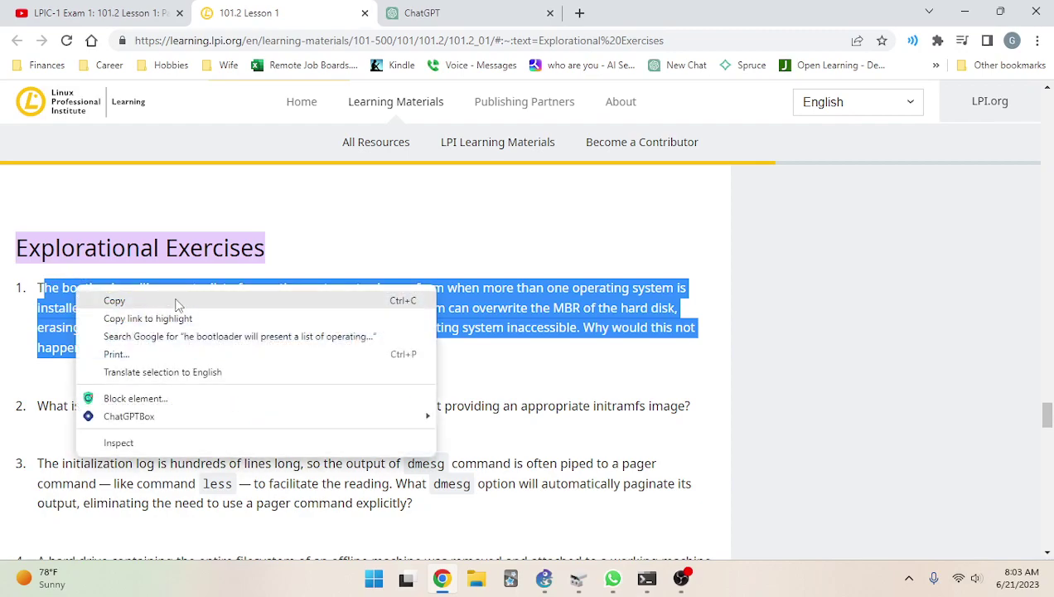
left_click(111, 257)
left_click_drag(38, 287, 386, 348)
In a new GPT-4 message, ask it to act as a Socratic-Method LPIC-1 tutor and paste the UEFI question
left_click(487, 6)
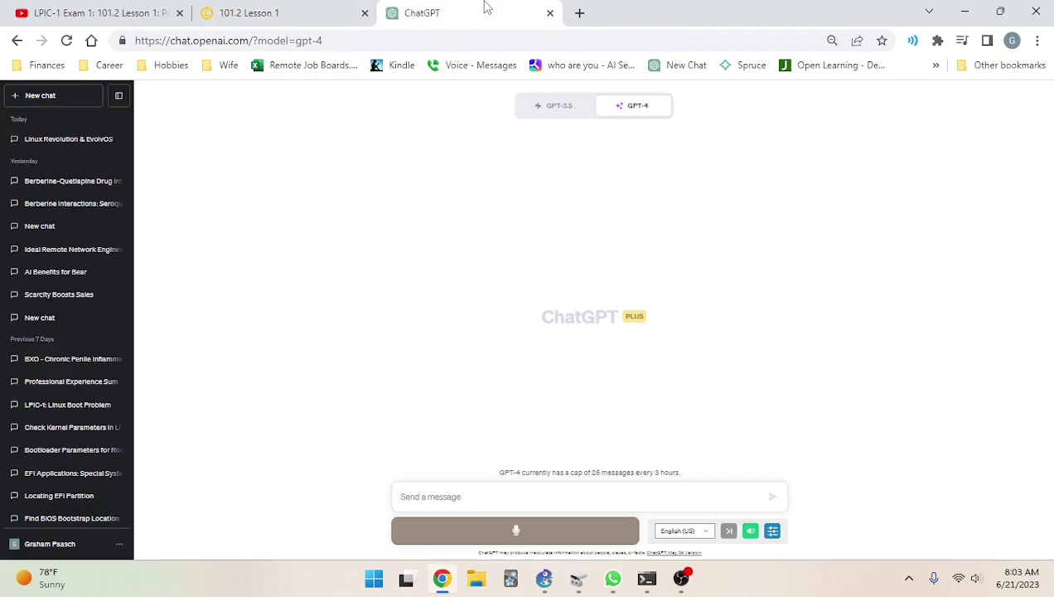
left_click(522, 497)
mouse_move(645, 109)
type("Ad")
type("t as my LPIC-1 tutor. Use the Socratic")
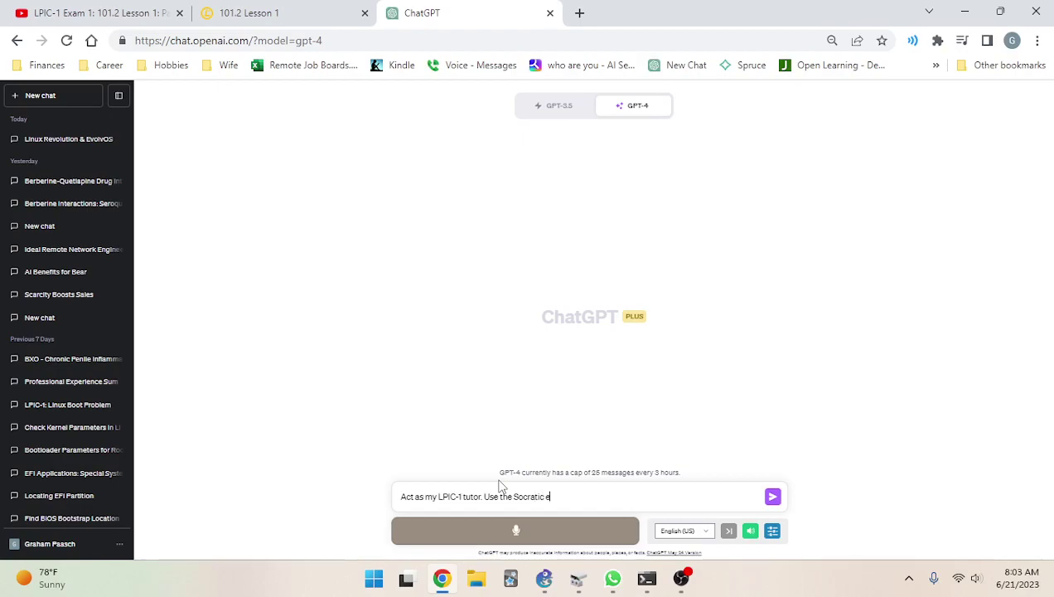
type("ethod to teach me the answer t")
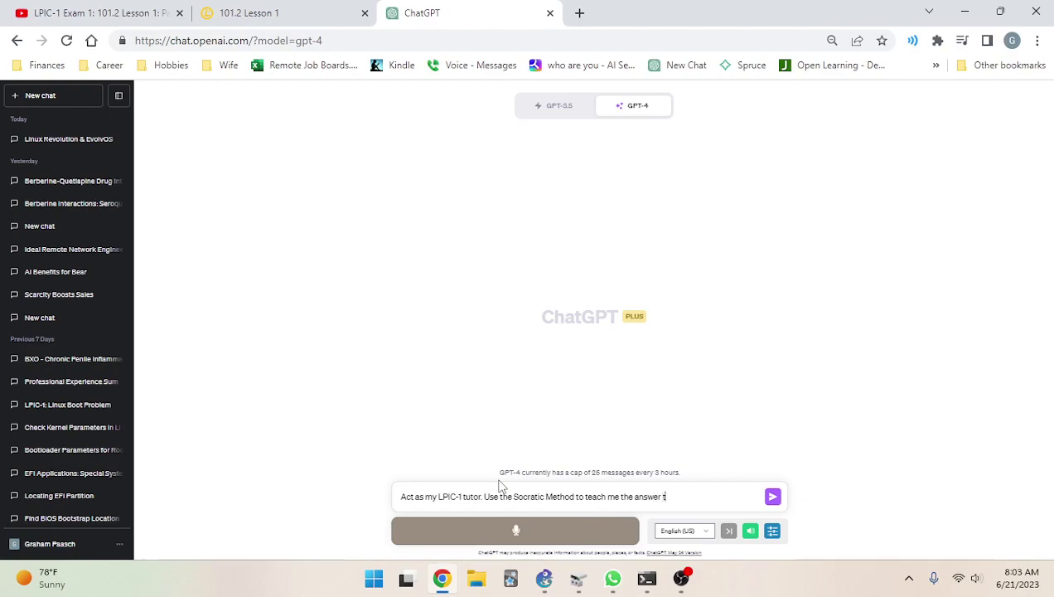
type("o the following question:")
key("ctrl+v")
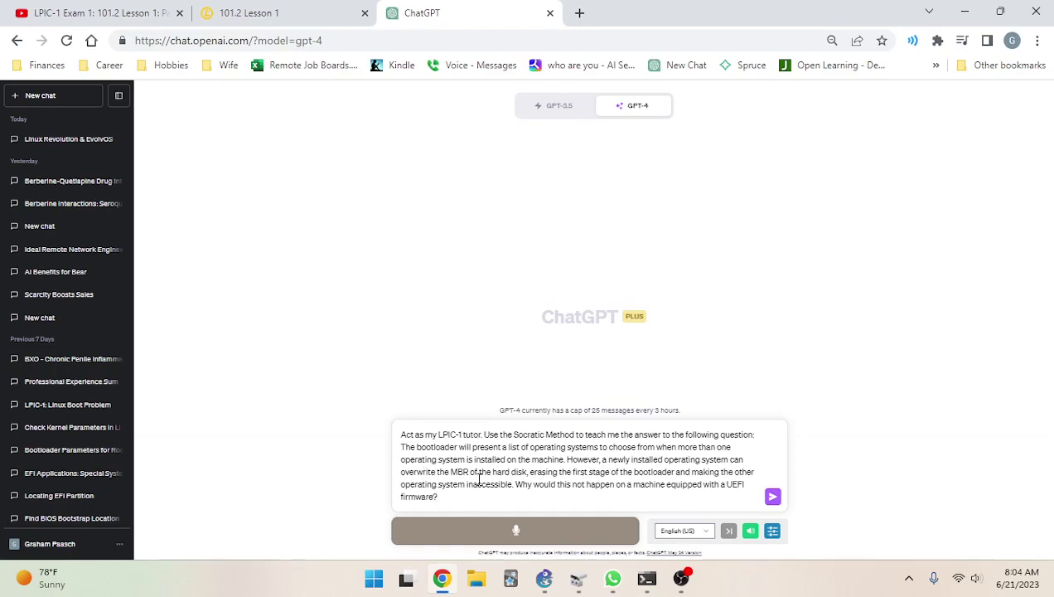
mouse_move(450, 471)
left_mouse_down()
mouse_move(514, 460)
mouse_move(526, 471)
mouse_move(682, 483)
mouse_move(682, 471)
left_mouse_up()
Reread the pasted question in the prompt, highlighting the parts about UEFI and overwriting the MBR
left_click(543, 465)
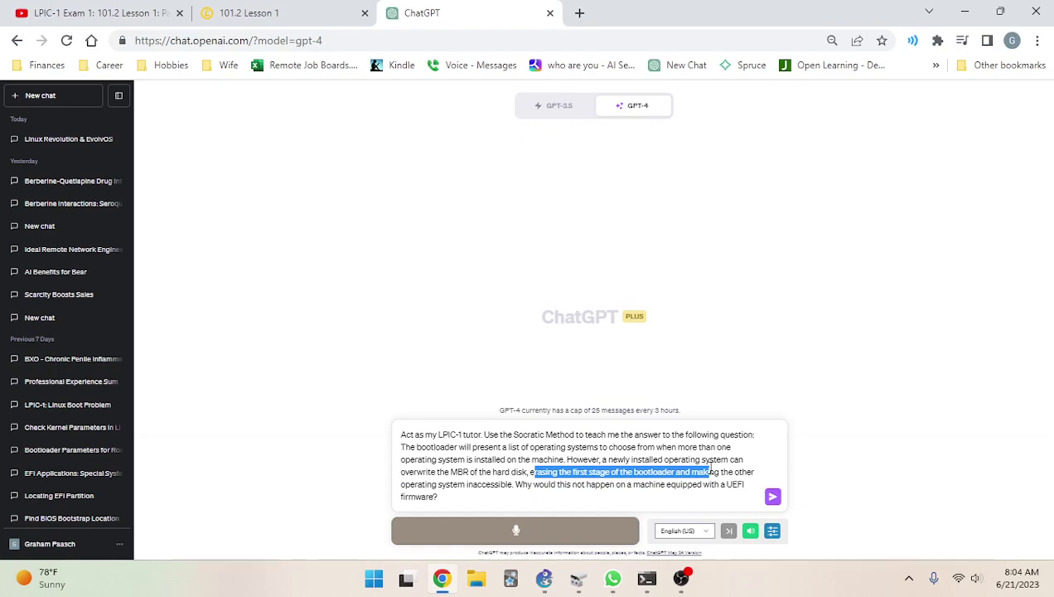
left_click(669, 484)
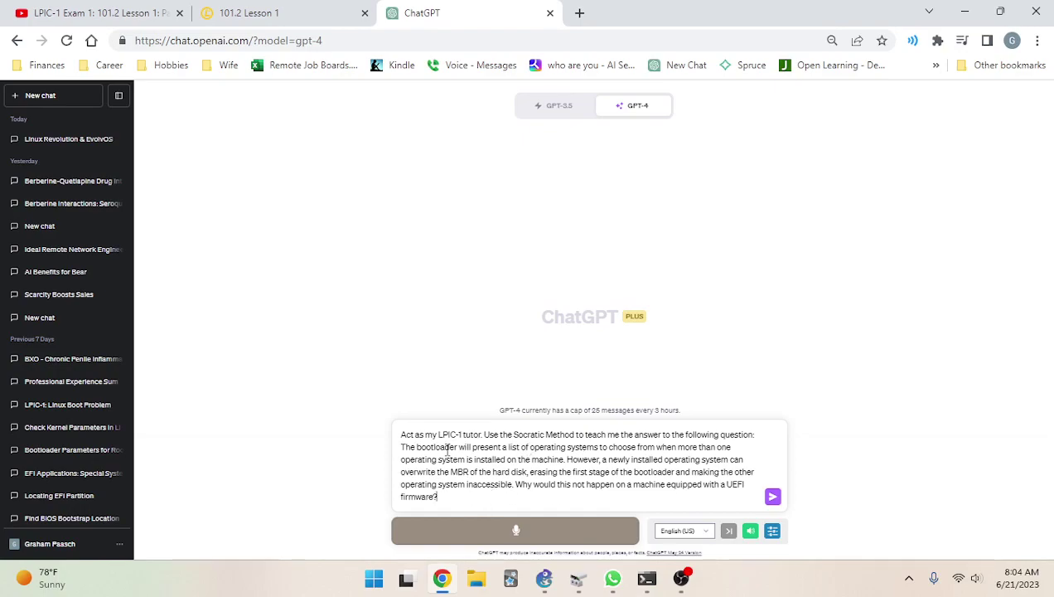
left_click_drag(402, 449, 709, 499)
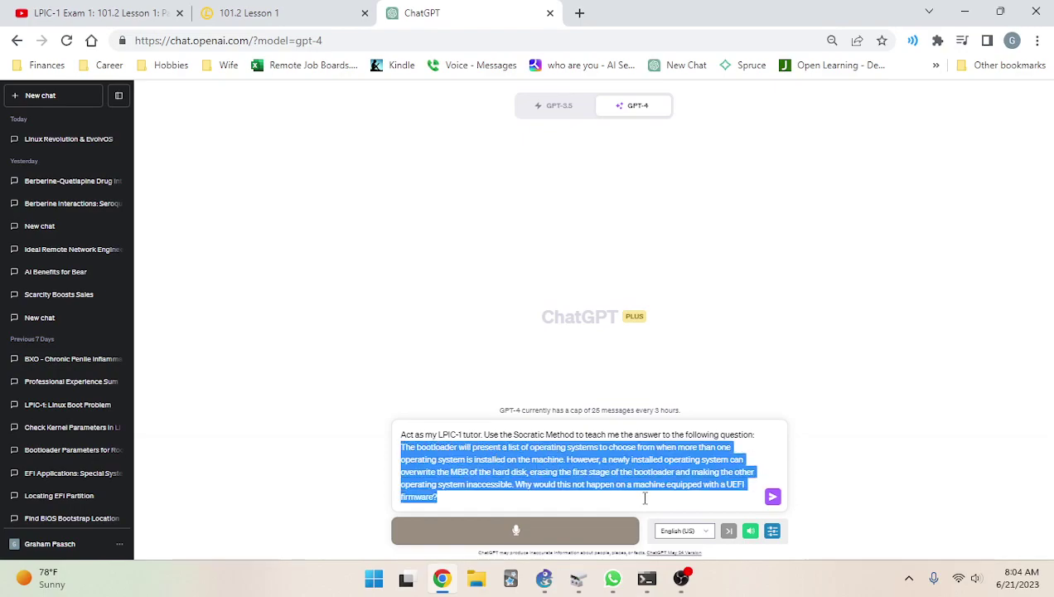
left_click(595, 472)
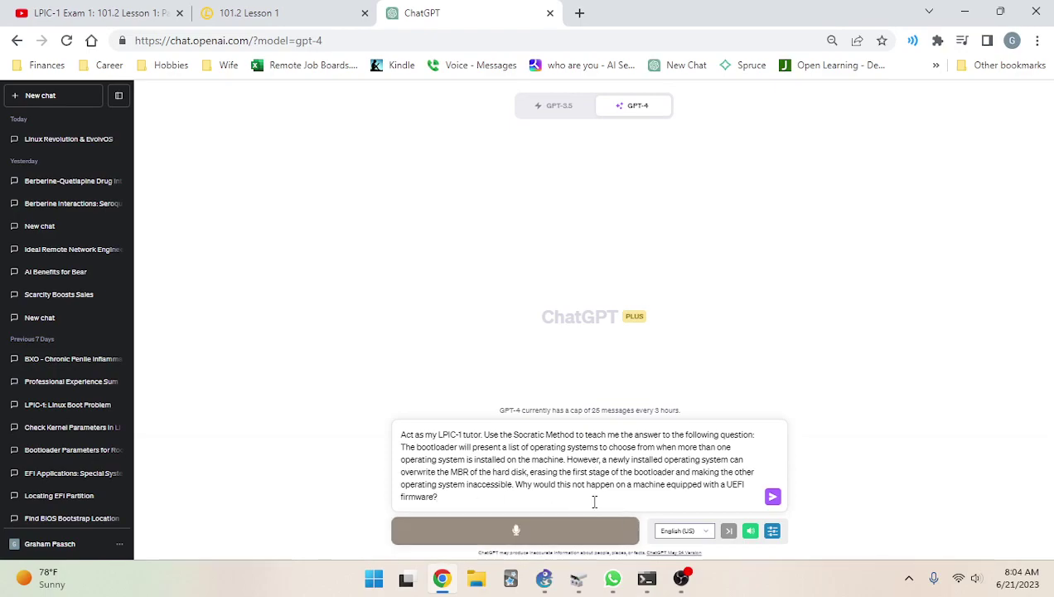
mouse_move(548, 503)
left_mouse_down()
mouse_move(460, 489)
mouse_move(466, 459)
mouse_move(559, 489)
left_mouse_up()
left_click(554, 493)
left_click_drag(449, 471, 524, 461)
left_click(577, 459)
left_click_drag(663, 459, 527, 469)
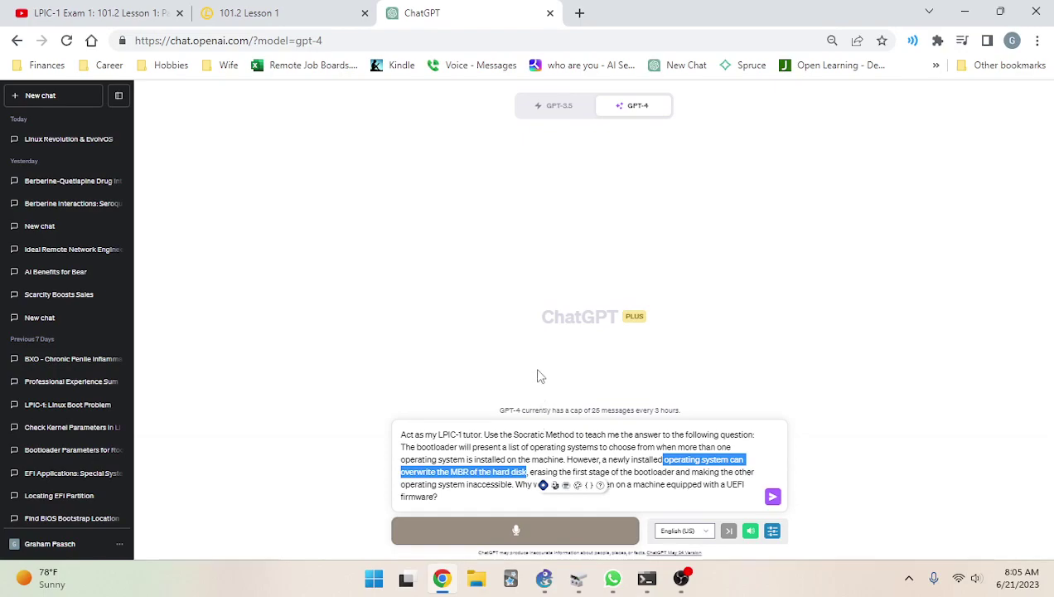
left_click(550, 447)
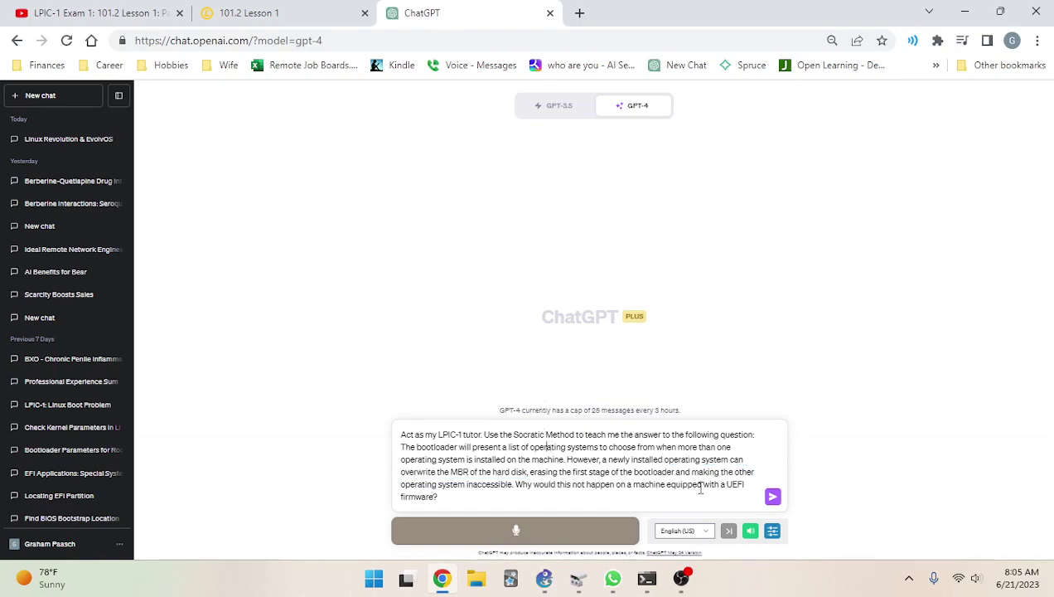
Send the tutor prompt to GPT-4, briefly bringing up and hiding the OBS window
left_click(773, 497)
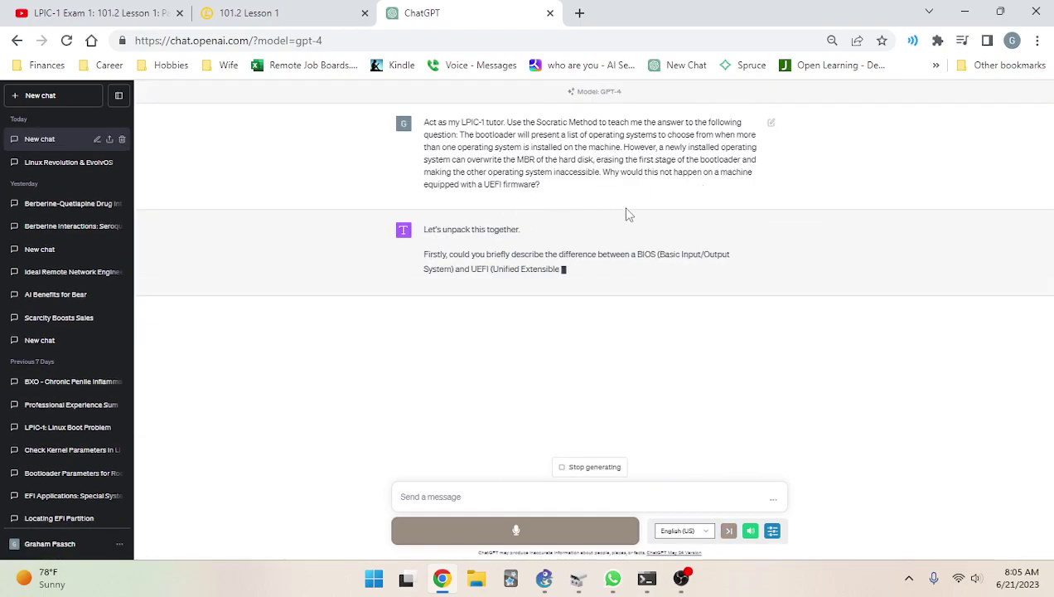
left_click(681, 580)
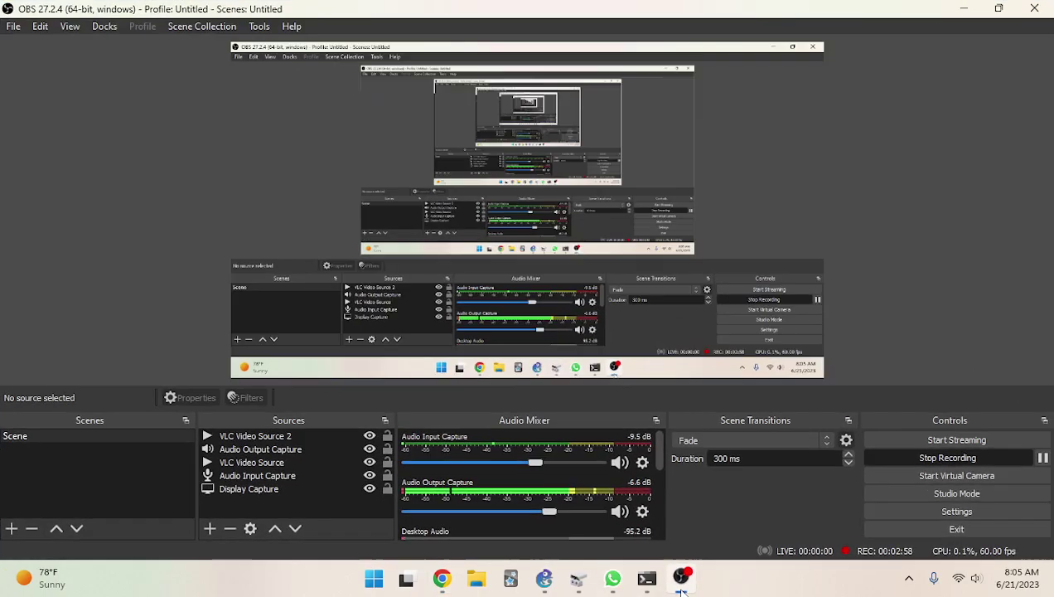
left_click(681, 581)
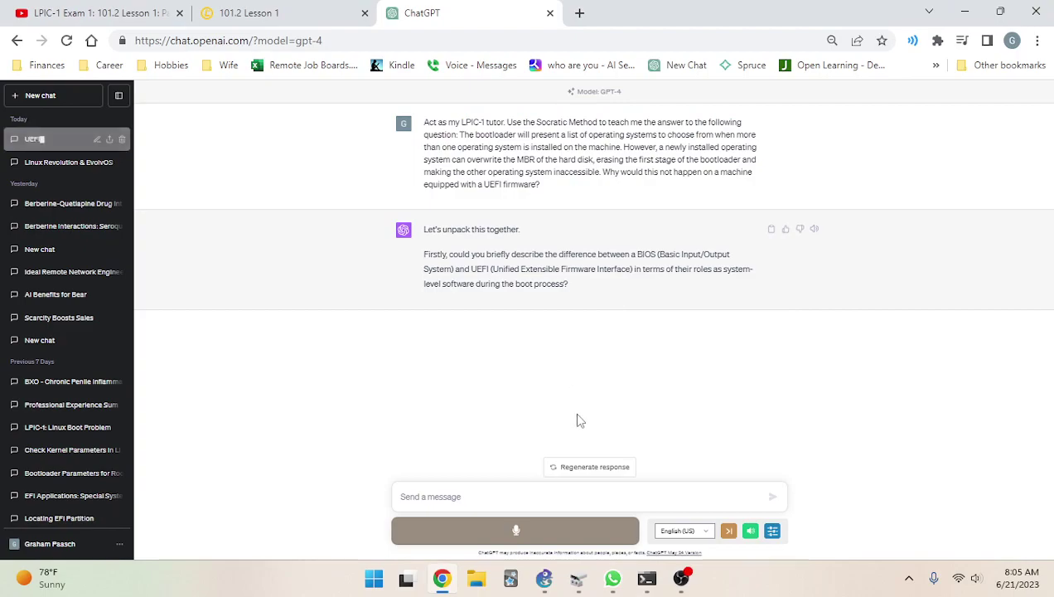
left_click(532, 498)
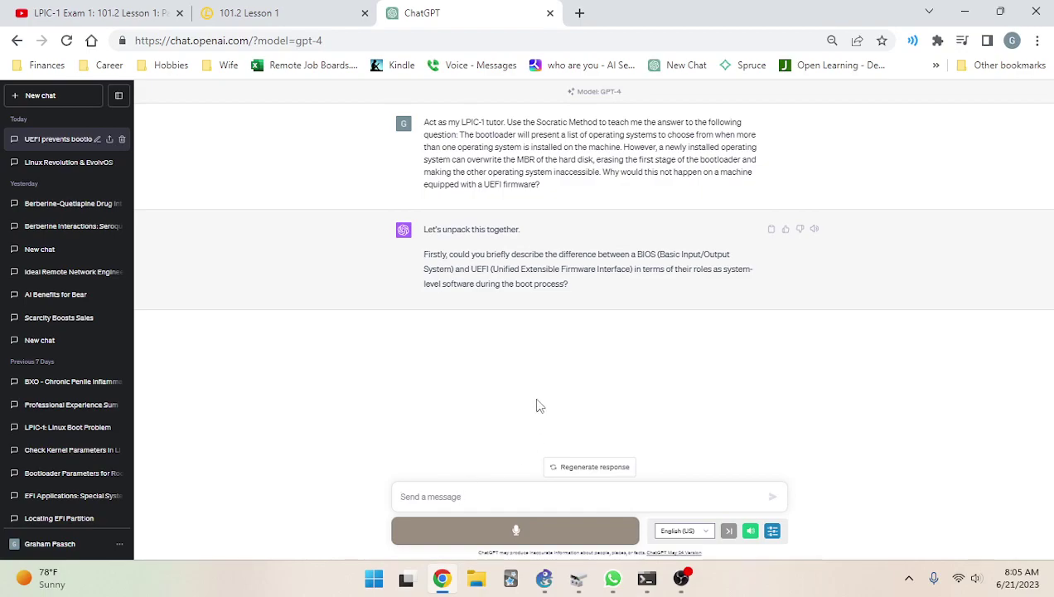
Send the answer that BIOS uses the MBR's first 440 bytes for boot files, while UEFI uses a partition on any disk
type("Yes. The difference bet")
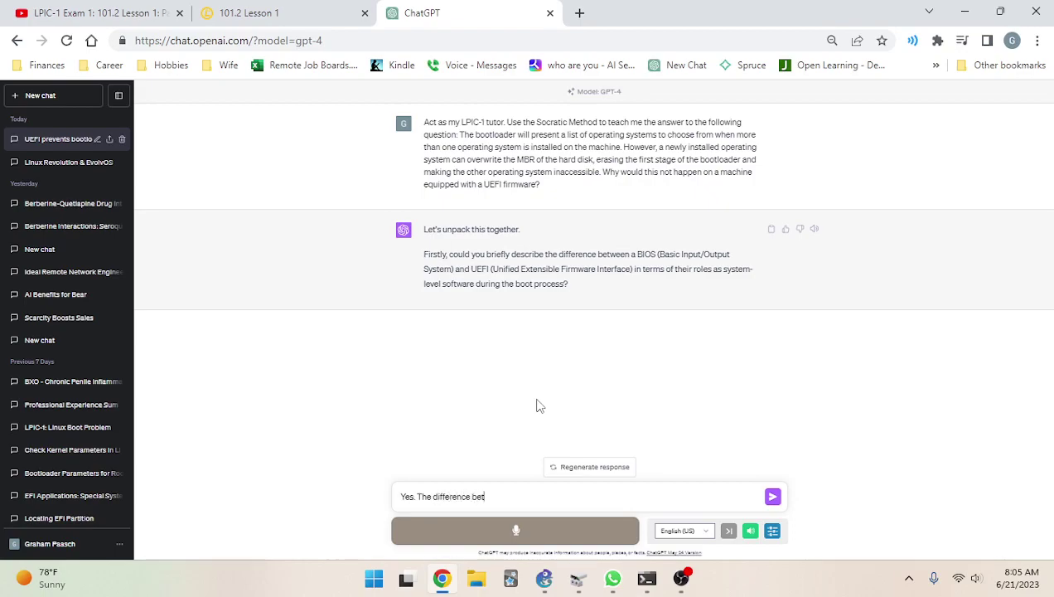
type("BIOS")
type("and UE")
type(" UE")
type("FI in terms of the")
type("a")
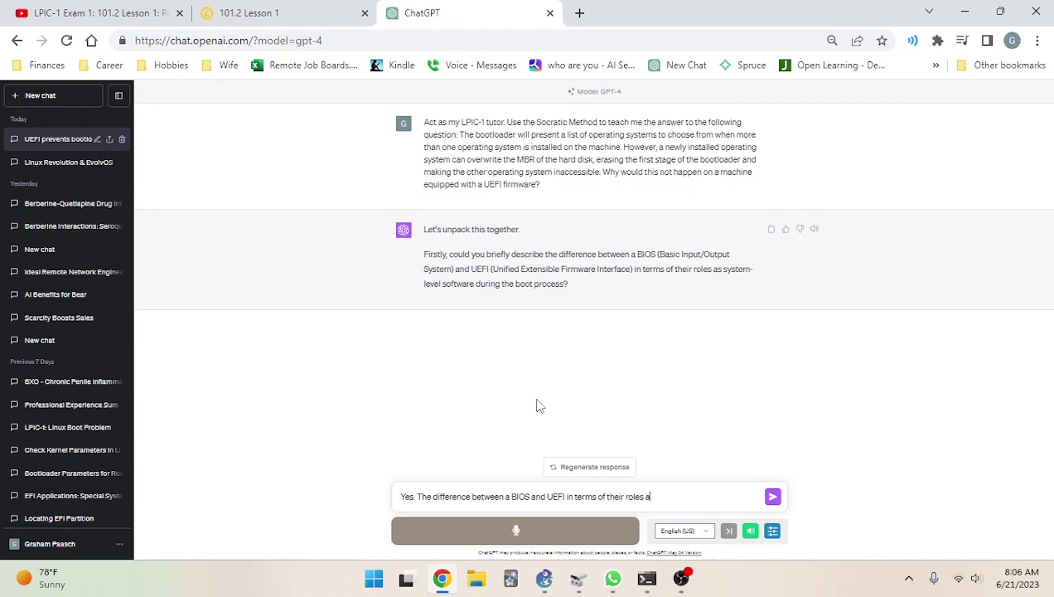
type("s system-level software during the")
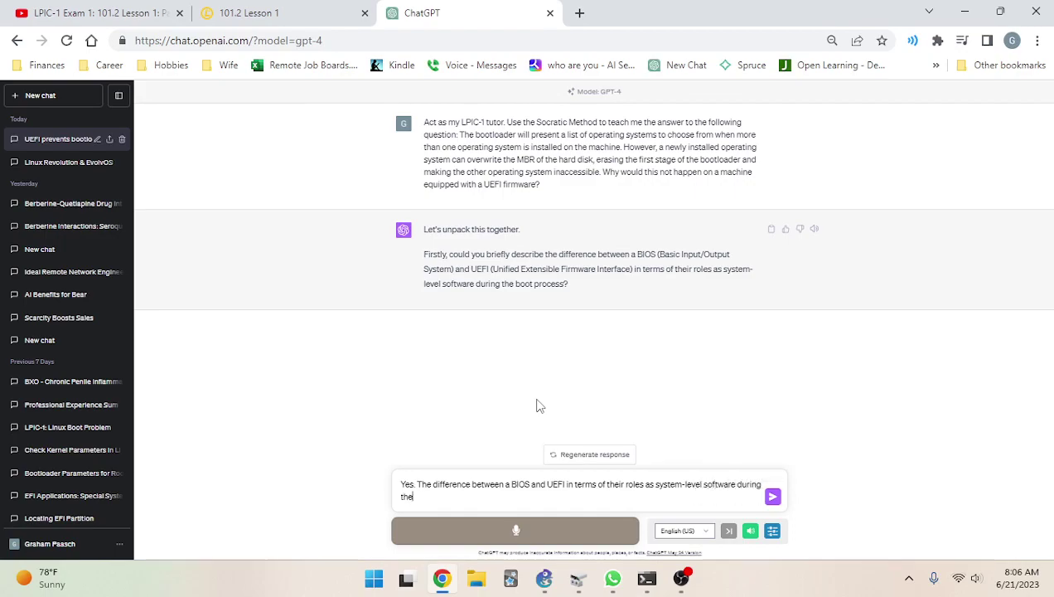
type(" boot process, is that the BIOS re")
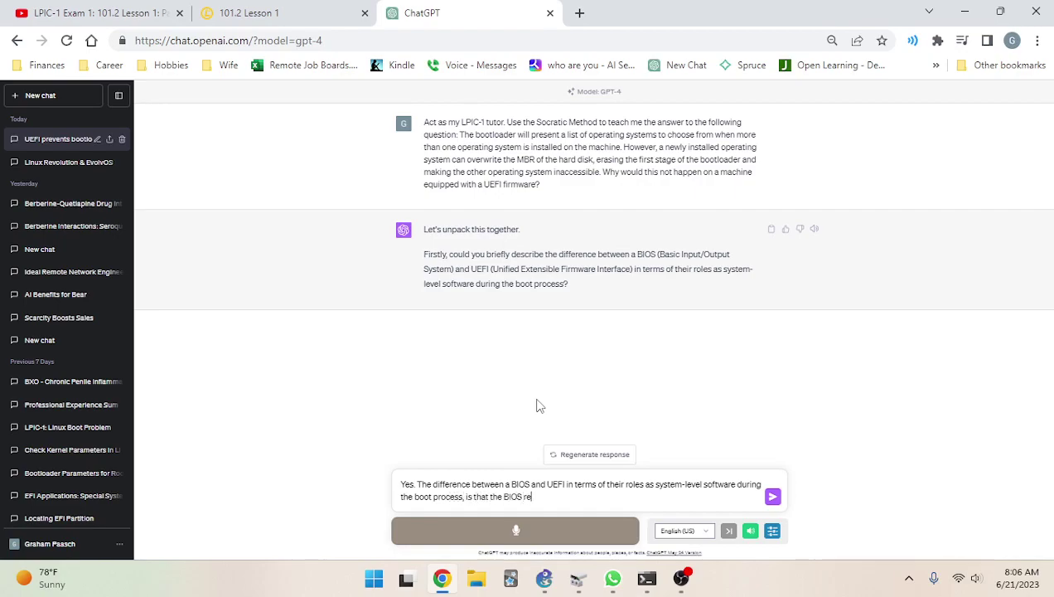
type("quires the  first 440 bytes of ta d")
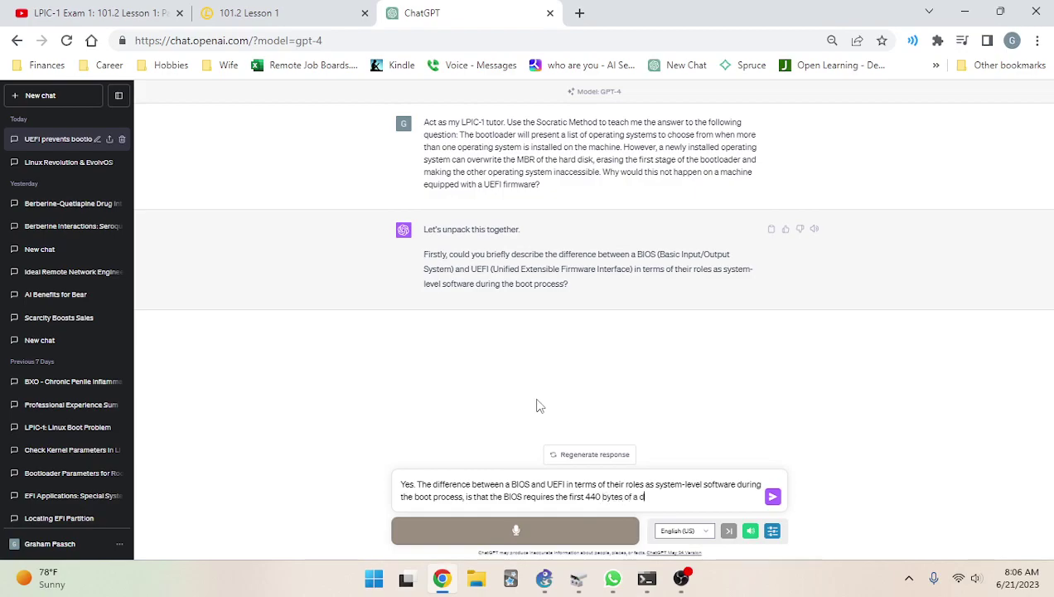
type("isk to be used to acce")
type("ss ")
type("bo")
key("BackSpace")
type("the boot up")
type(" files, where")
type("as the ")
type("UEFI ")
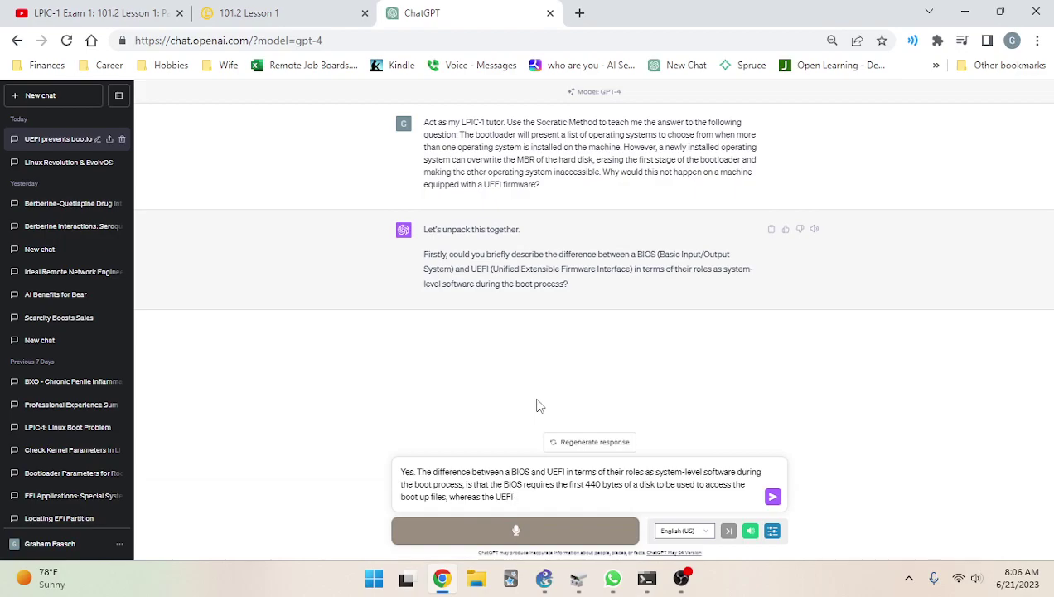
type("can use a partytion block")
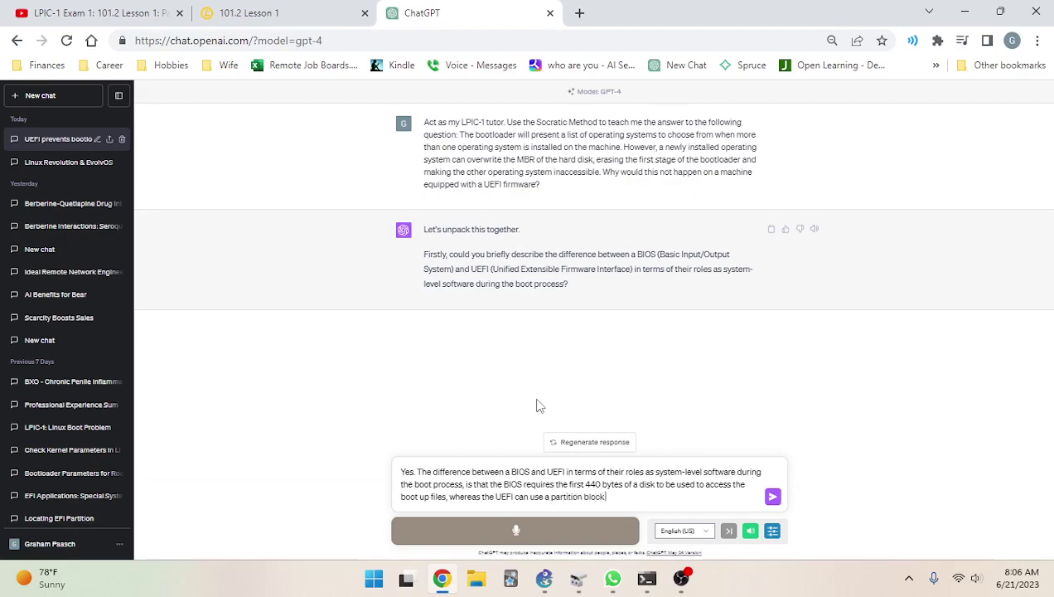
type(" that is se")
type("etup")
type(" on")
type(" my")
key("BackSpace")
key("BackSpace")
type("any disk")
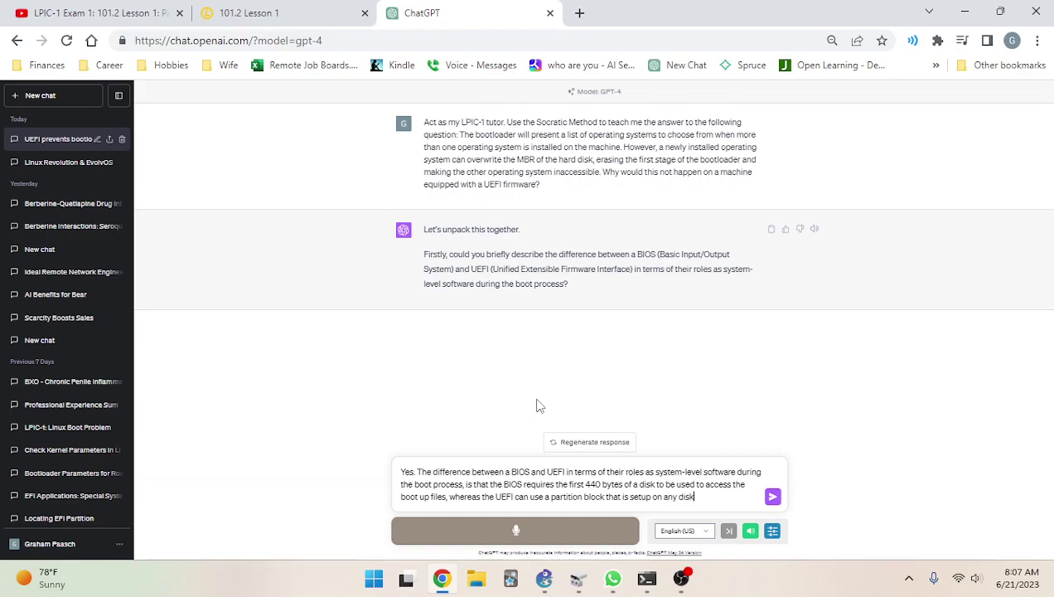
type(" as pa a partition on any")
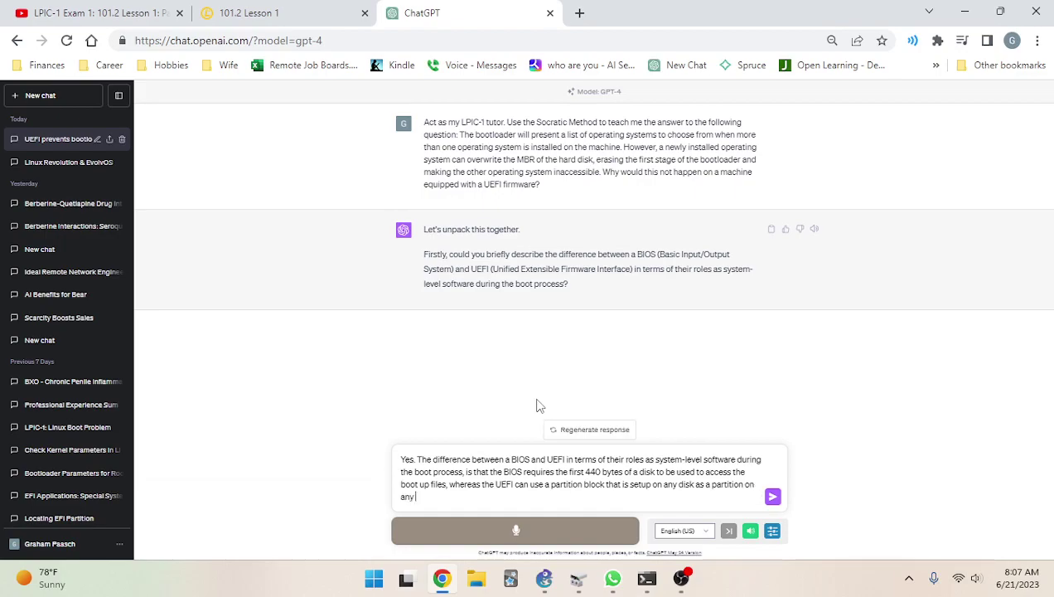
type(" bytes of the")
type(" disk.")
key("Return")
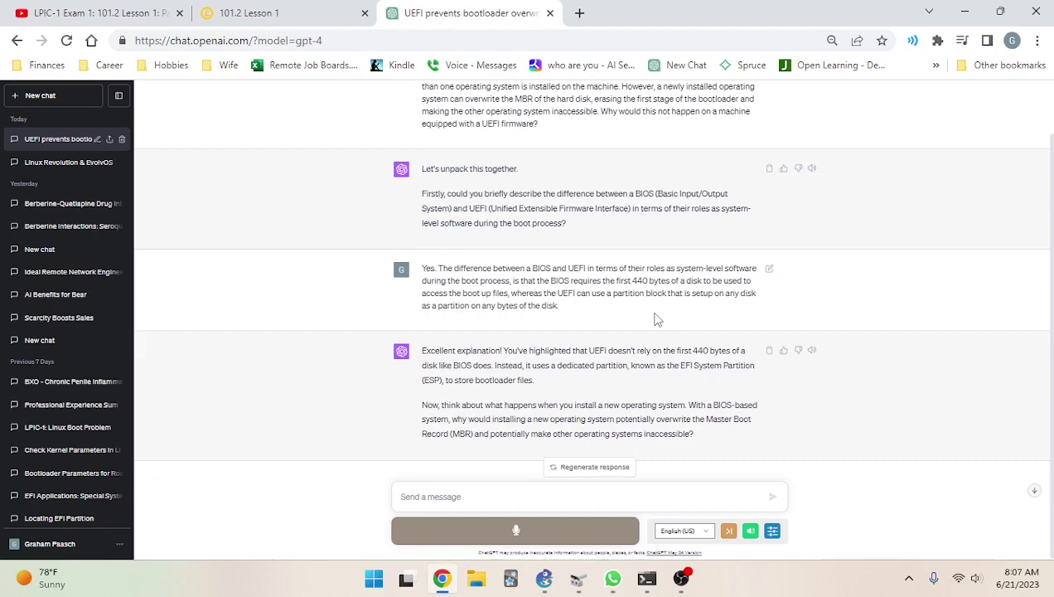
Place the cursor in the message box to begin replying to the MBR-overwrite question
left_click(591, 497)
Begin the answer: a new OS on a BIOS system could overwrite the Master Boot Record (MBR)
type("With a ")
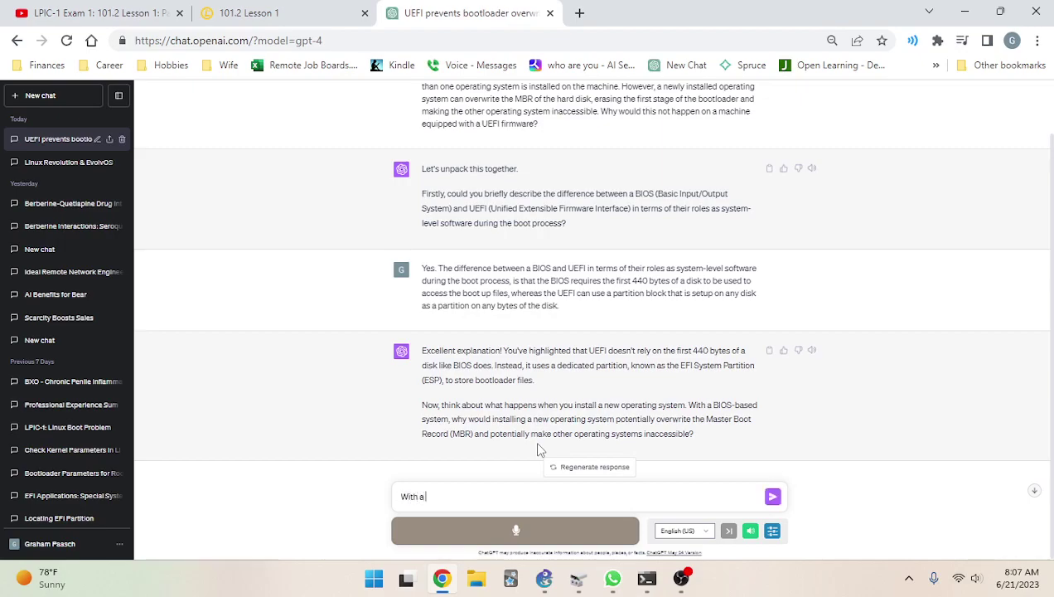
type("BIOS-based system, installing")
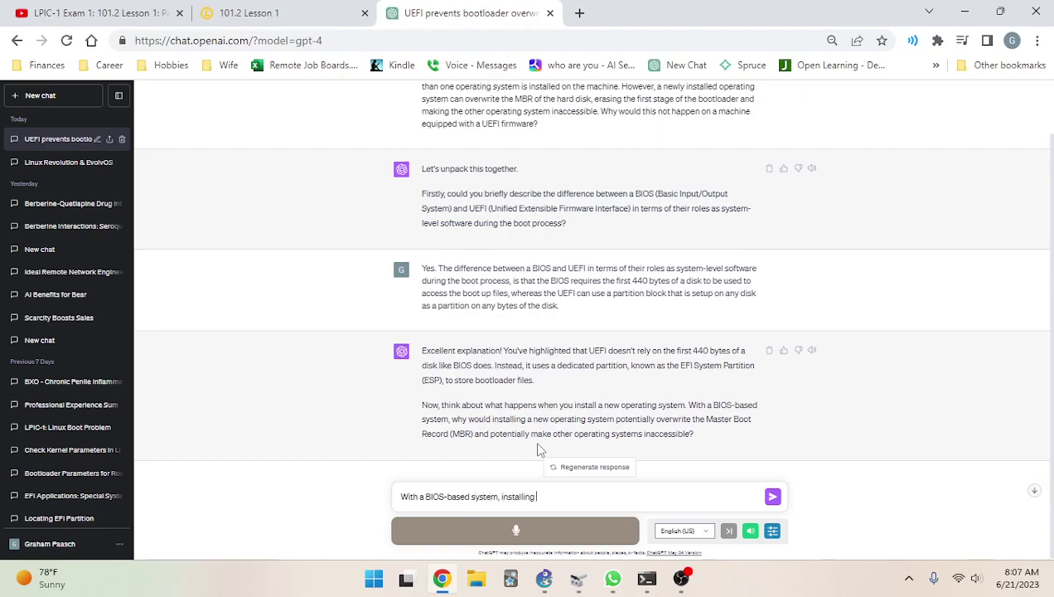
type(" a new operating system co")
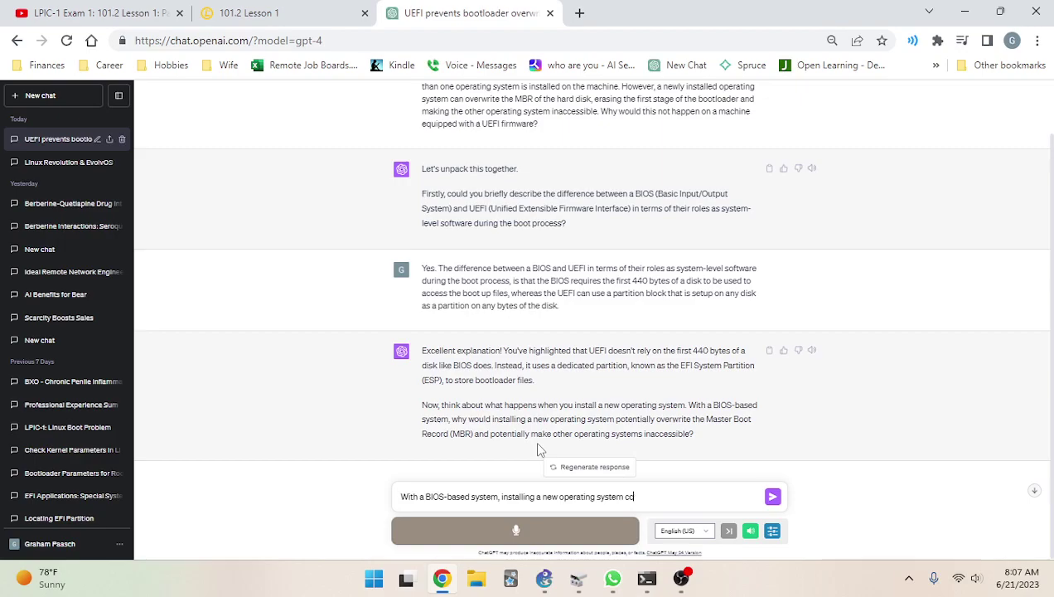
type("uld potentially overwirte teh")
key("BackSpace")
key("BackSpace")
key("BackSpace")
key("BackSpace")
key("BackSpace")
key("BackSpace")
key("BackSpace")
key("BackSpace")
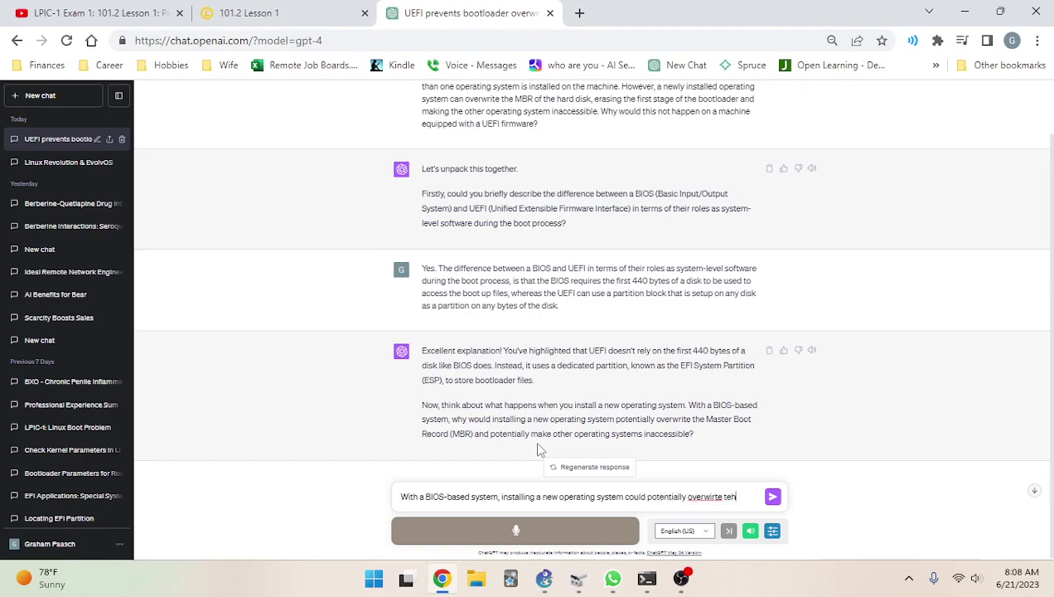
type("rite the Master BOT")
key("BackSpace")
key("BackSpace")
type("oot Rec")
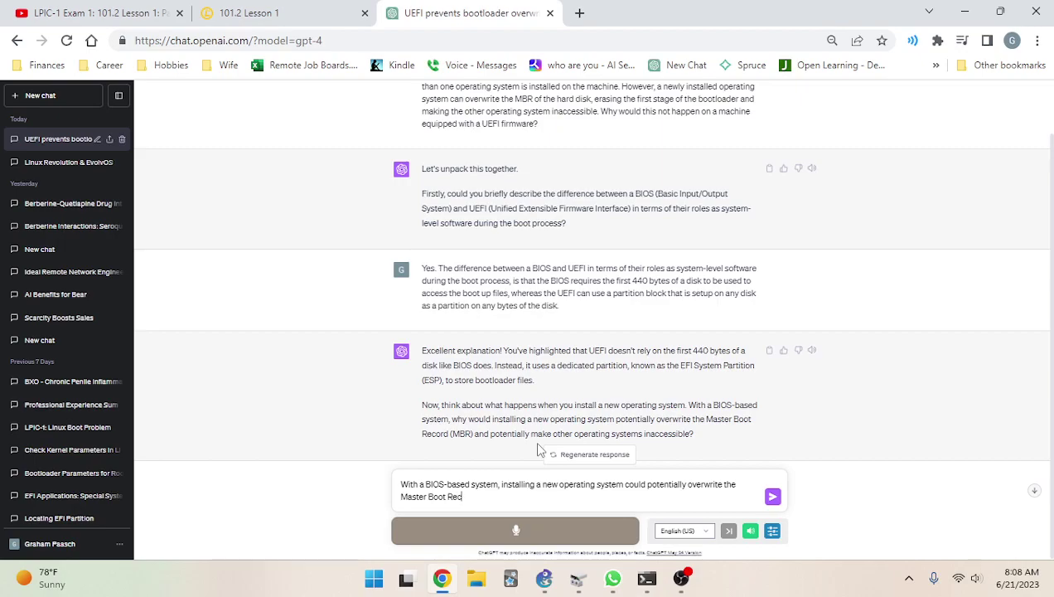
type("ord (MBR) and portentially make othe")
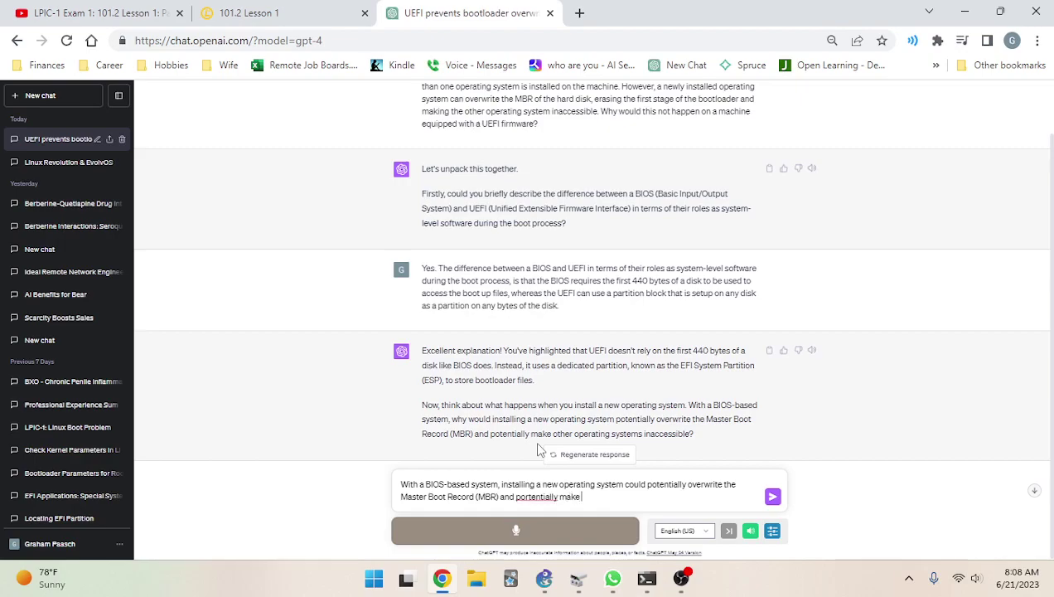
key("BackSpace")
key("BackSpace")
key("BackSpace")
key("BackSpace")
key("BackSpace")
key("BackSpace")
key("BackSpace")
key("BackSpace")
key("BackSpace")
key("BackSpace")
key("BackSpace")
key("BackSpace")
key("BackSpace")
key("BackSpace")
key("BackSpace")
key("BackSpace")
key("BackSpace")
key("BackSpace")
key("BackSpace")
type("tentially make other opera")
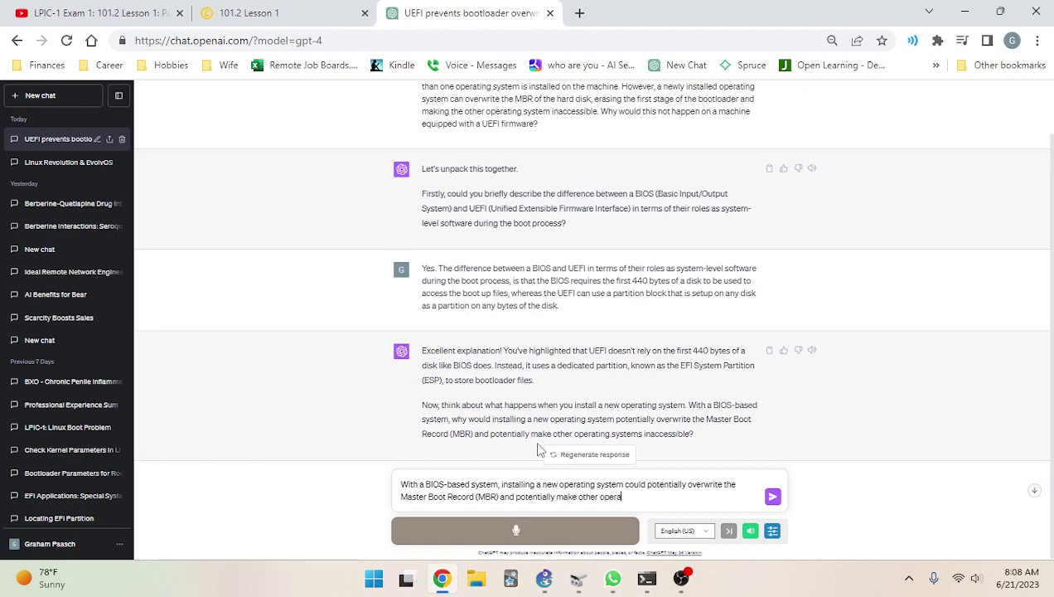
type("ting systems inaccessible because")
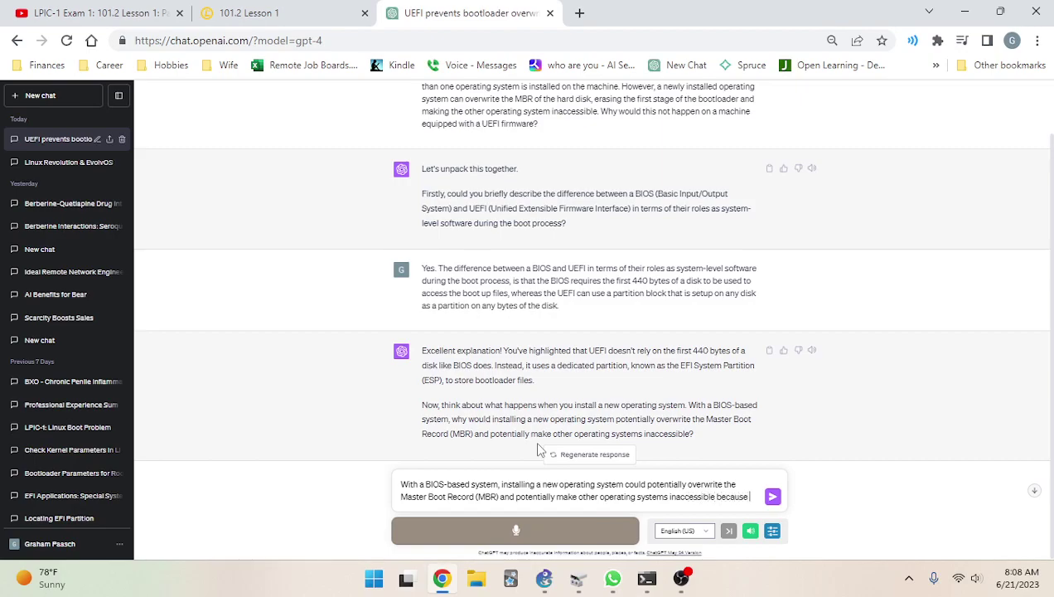
Finish the answer, saying the operating system's disk may be unusable or missing, and send it
type("the disk where")
type(" the")
type(" operatin")
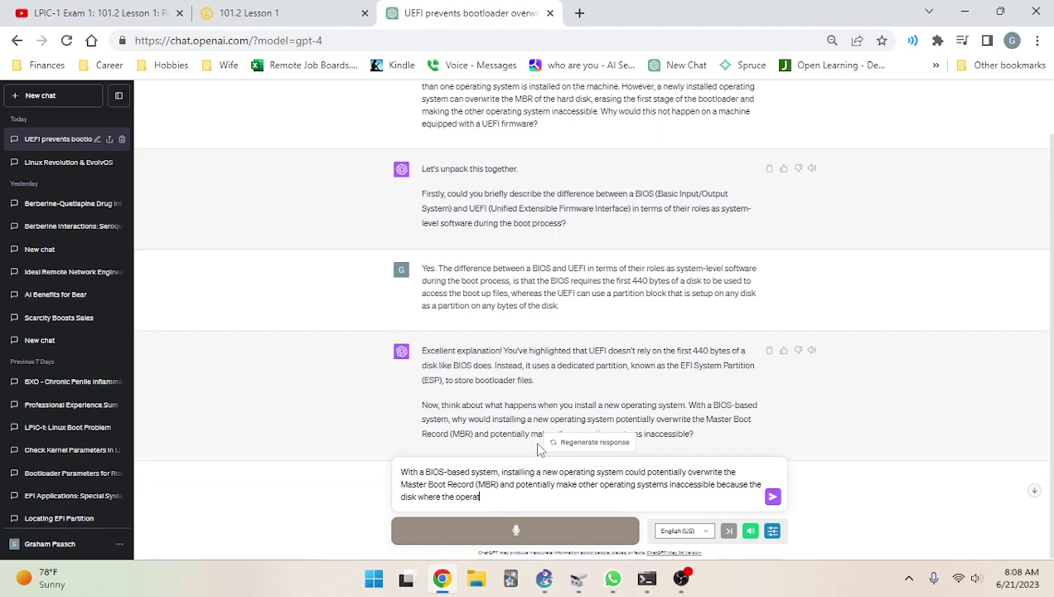
type("g")
key("BackSpace")
key("BackSpace")
key("BackSpace")
key("BackSpace")
key("BackSpace")
key("BackSpace")
key("BackSpace")
type("opera")
type("ting systems ")
type("inaccessible because the disk where the operating system re")
type("sides may")
type(" have be")
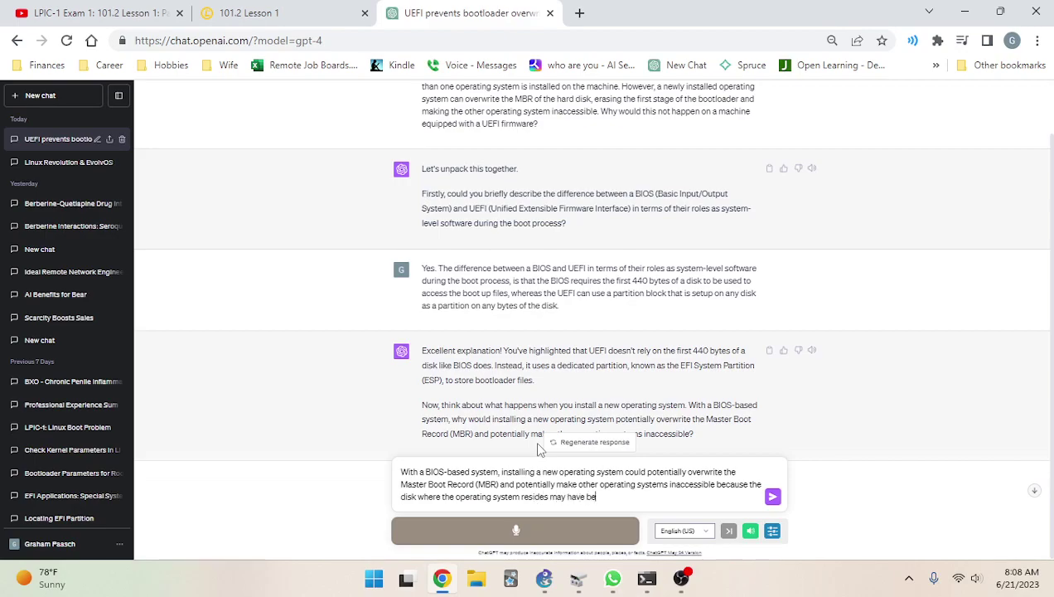
type("en reformatted so that th")
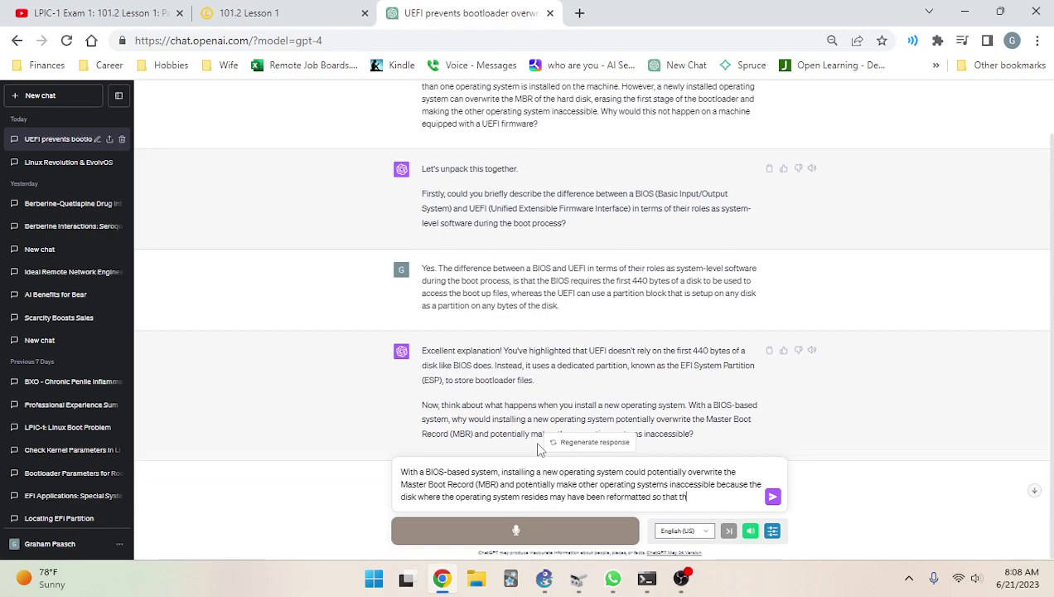
type("e MBR no longer is uas")
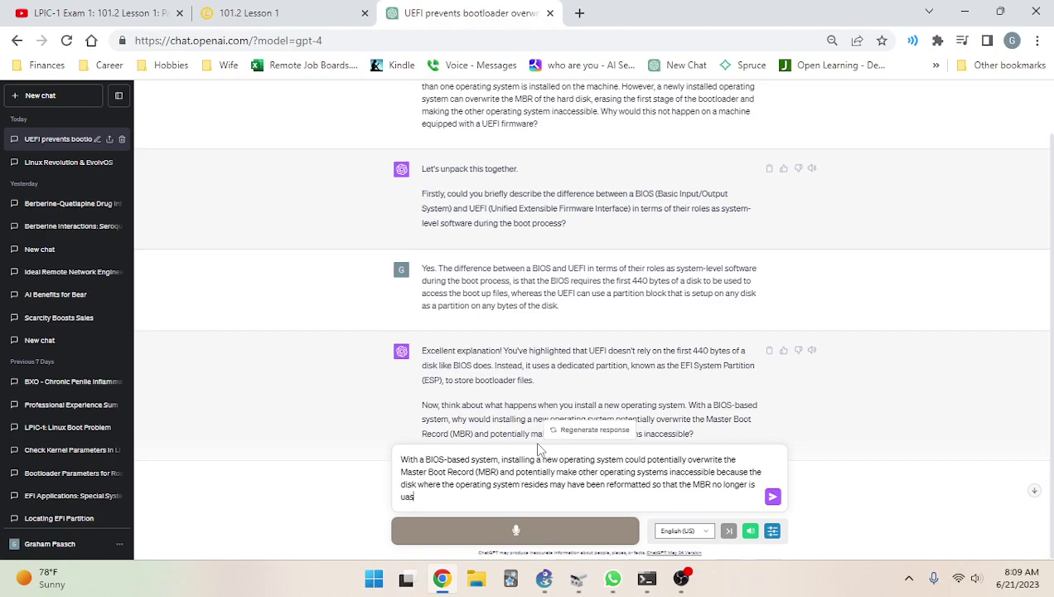
key("BackSpace")
type("sahb")
type("ble")
type(" or")
type(" exists at all")
key("Return")
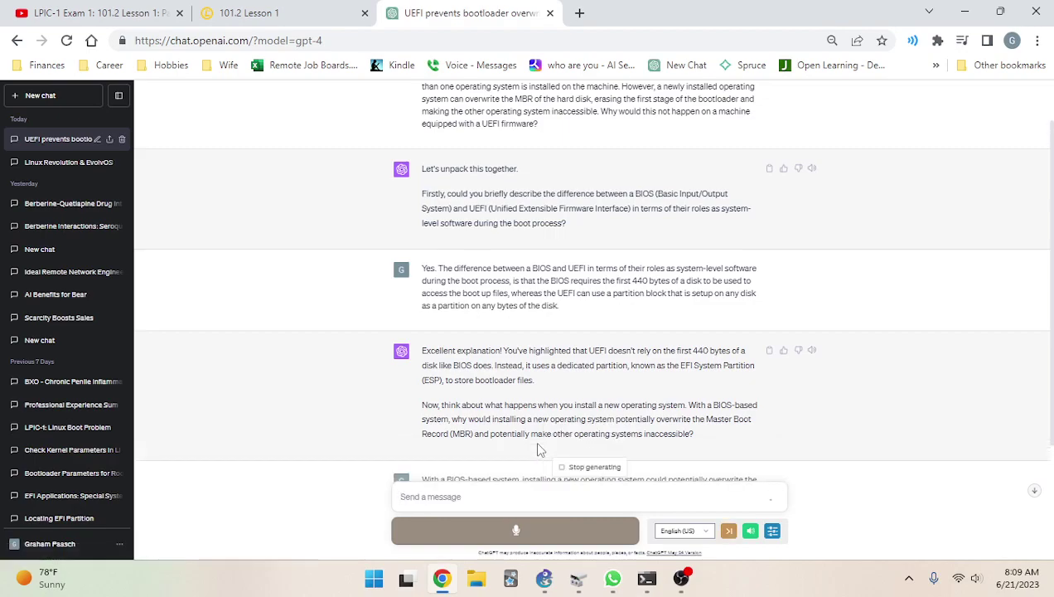
Scroll down to read GPT-4's correction about the new bootloader and its question on UEFI
scroll(551, 363, "down", 3)
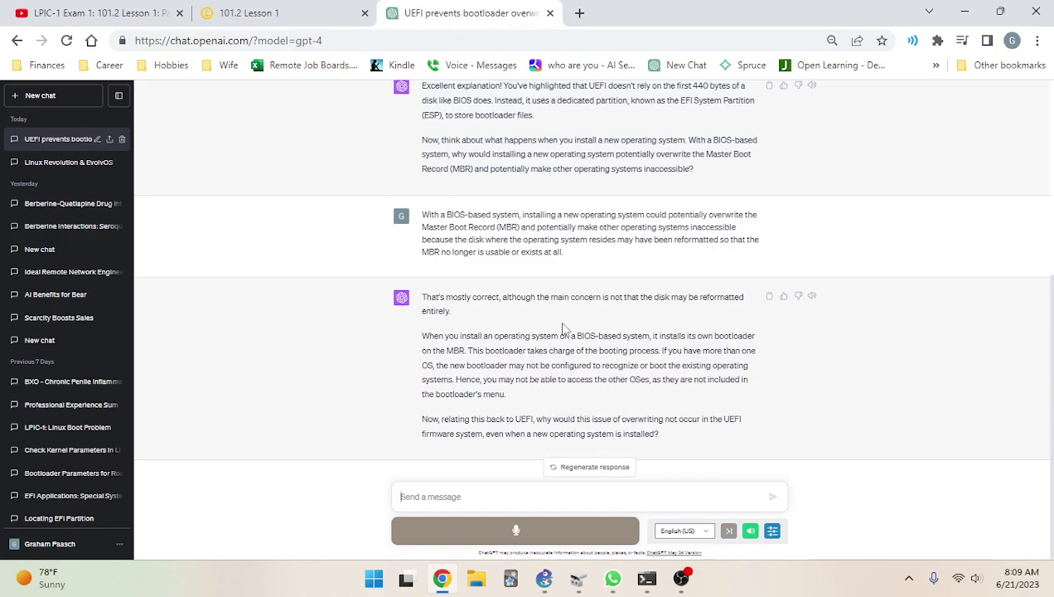
left_click_drag(506, 298, 530, 307)
left_click(578, 303)
double_click(449, 338)
left_click(451, 338)
left_click_drag(483, 337, 661, 350)
left_click(496, 336)
left_click(689, 343)
left_click_drag(663, 351, 452, 377)
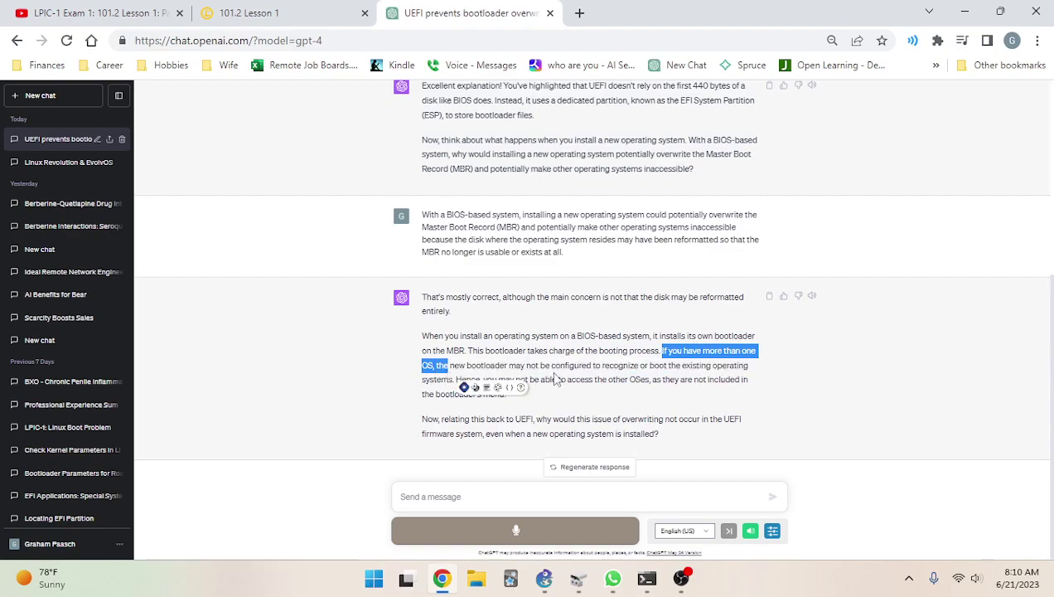
left_click(550, 376)
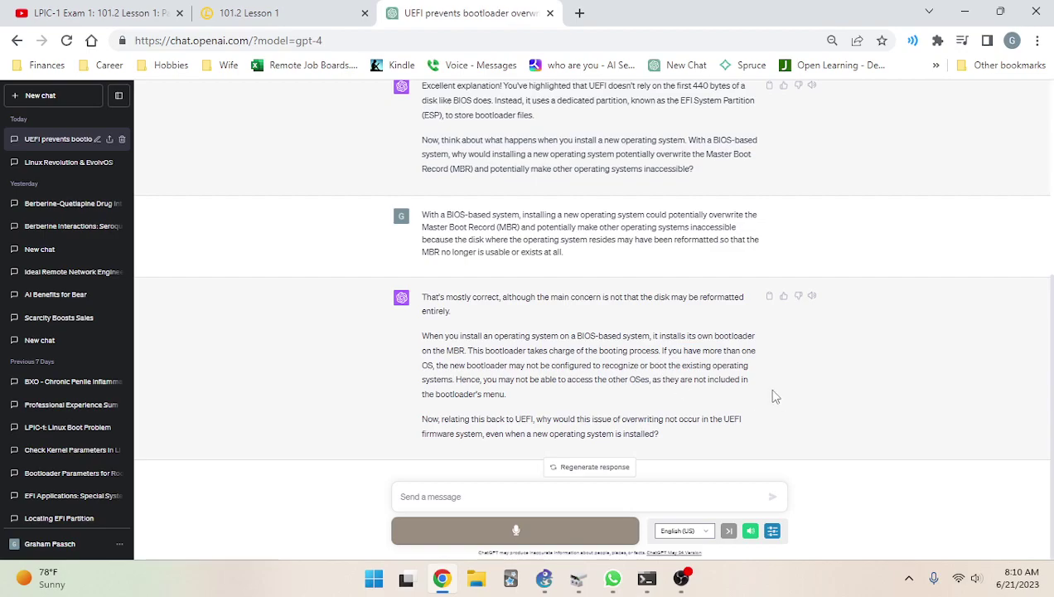
left_click_drag(493, 378, 615, 378)
left_click(686, 374)
left_click_drag(663, 351, 695, 397)
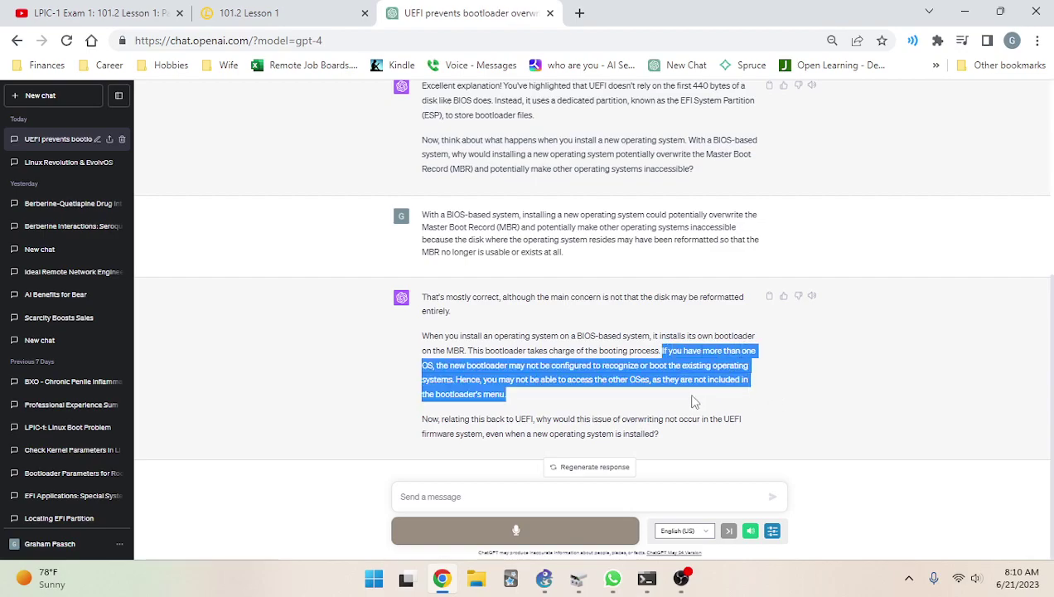
left_click(663, 350)
left_click_drag(665, 349, 675, 399)
left_click(659, 363)
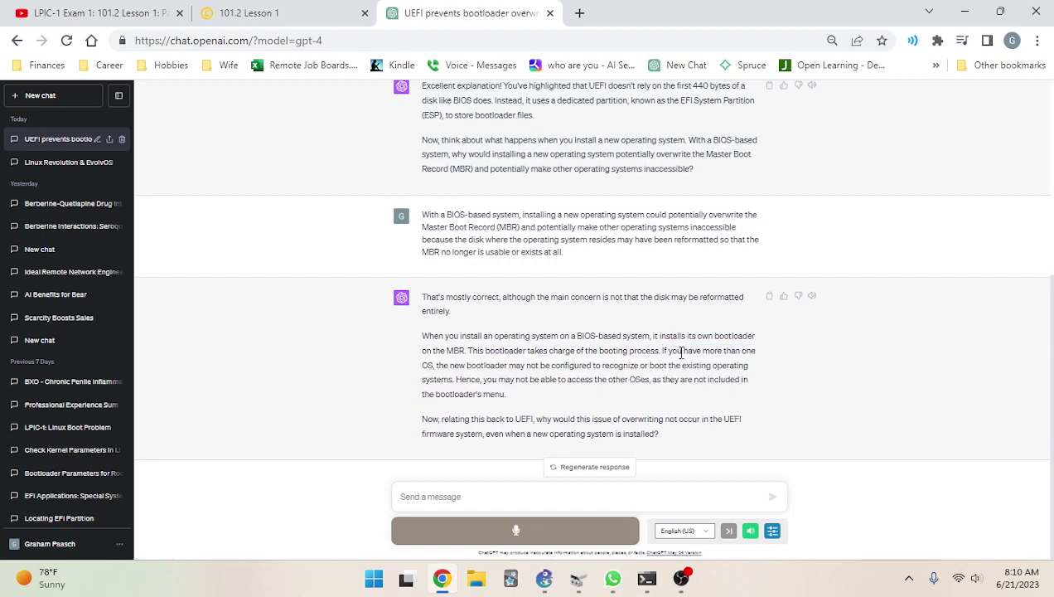
left_click_drag(663, 352, 685, 353)
left_click(581, 367)
left_click_drag(578, 335, 650, 336)
left_click(665, 383)
Write that UEFI keeps boot files on their own partitions, one per OS, fixing 'paritions' via spell check
left_click(540, 497)
type("Since on a")
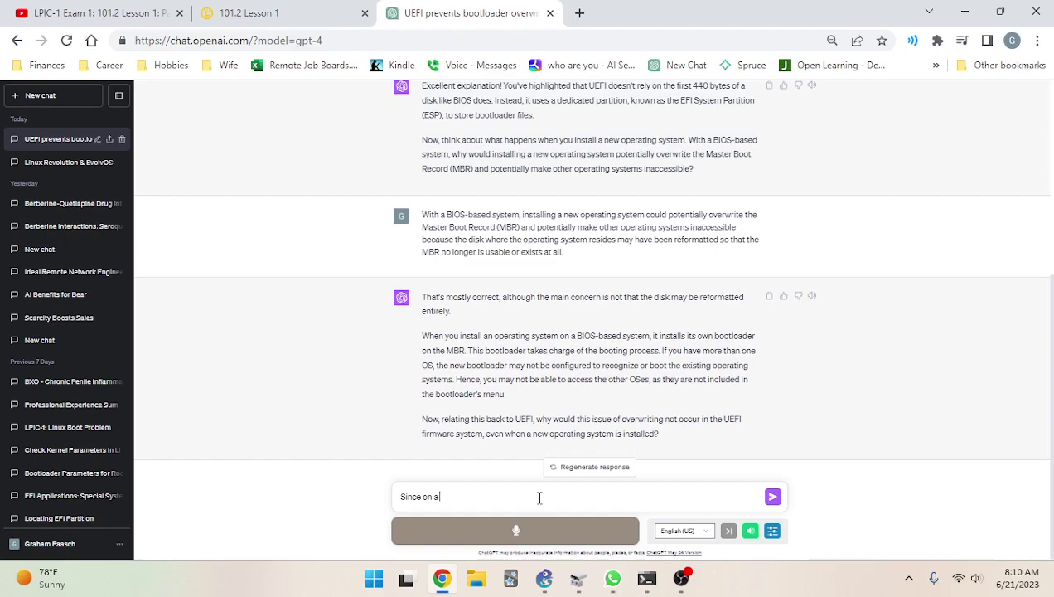
type(" UEFI system, the boot files are on their")
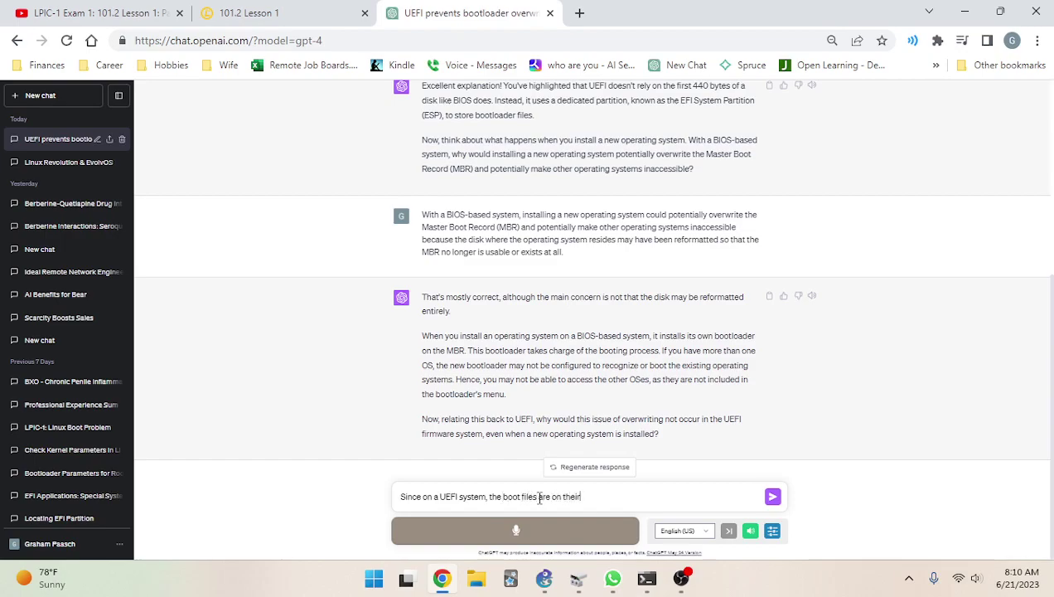
type(" own parittions")
key("BackSpace")
key("BackSpace")
type("ions, you can ma")
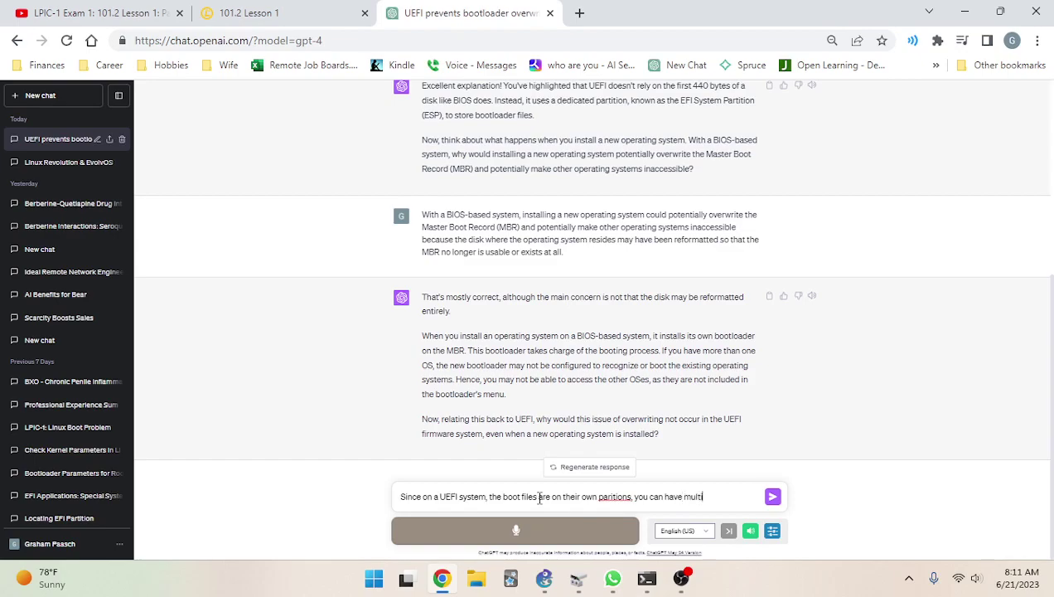
type("le partitions, one for ech o")
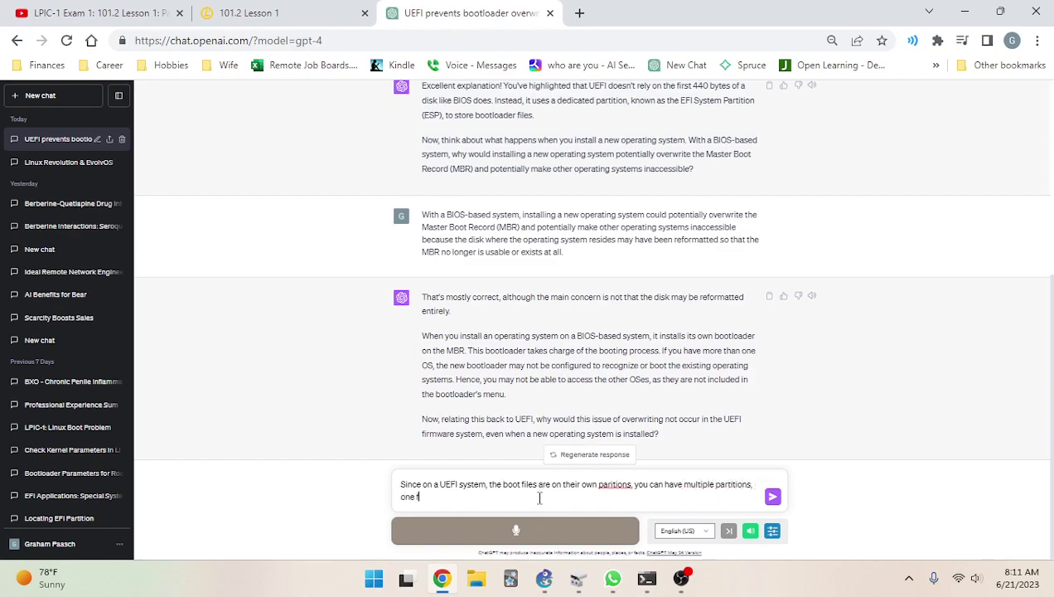
key("BackSpace")
key("BackSpace")
key("BackSpace")
type("a")
key("BackSpace")
type("each of your operating systems, thereby")
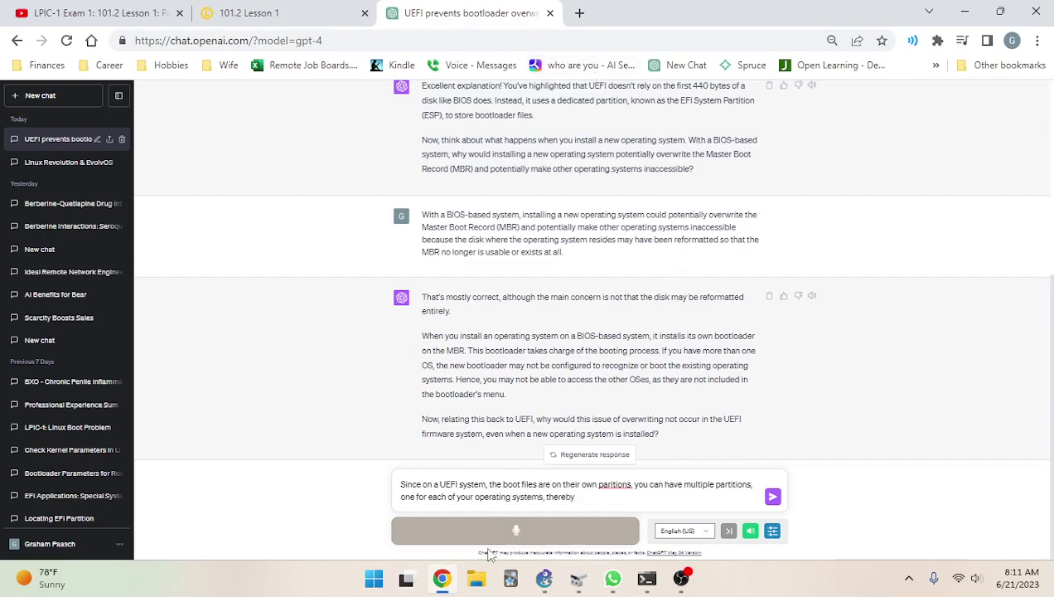
right_click(610, 484)
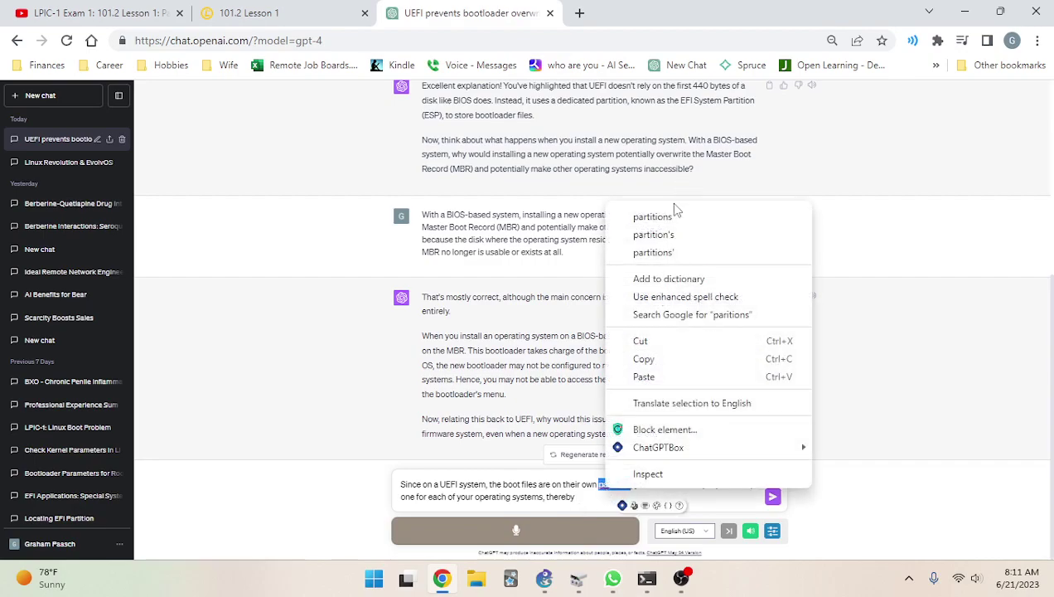
left_click(653, 216)
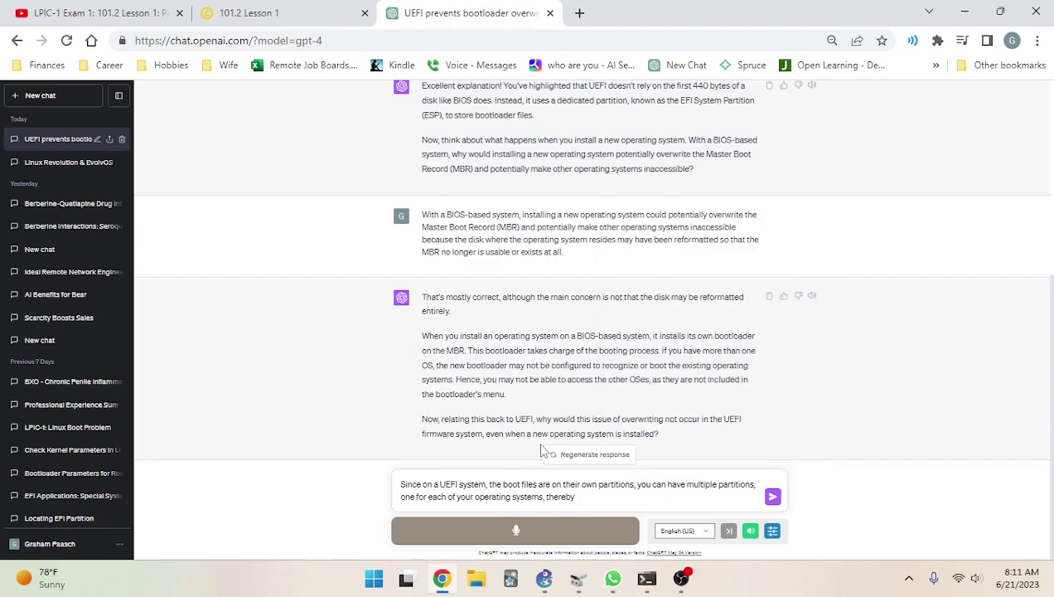
Finish the answer: BIOS allows only one set of boot files, incompatible across operating systems, and send it
type("ercoming the problem with BIOS systems, where only")
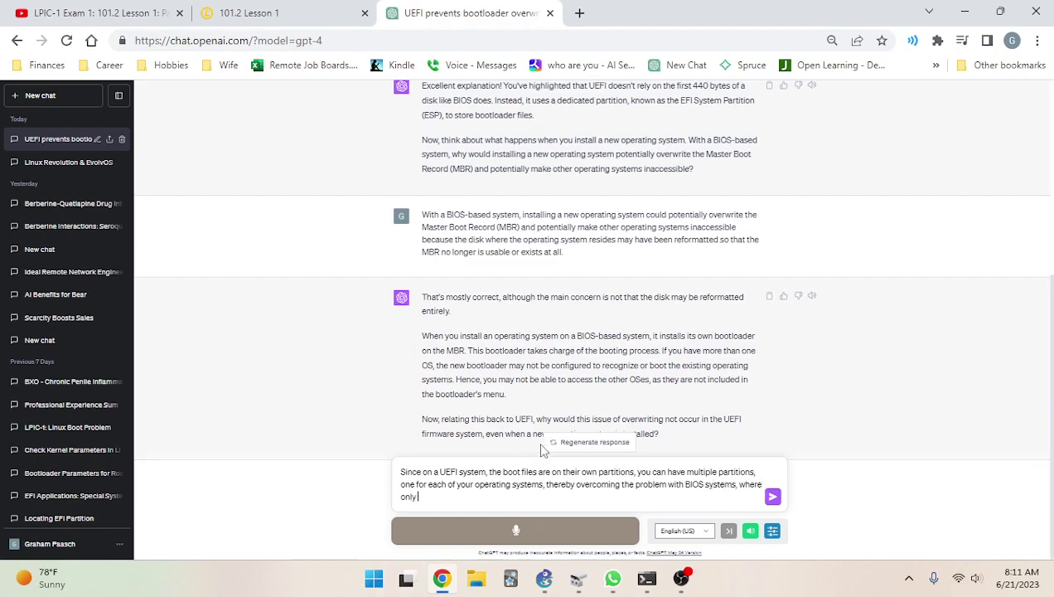
type(" one set of files can be used to")
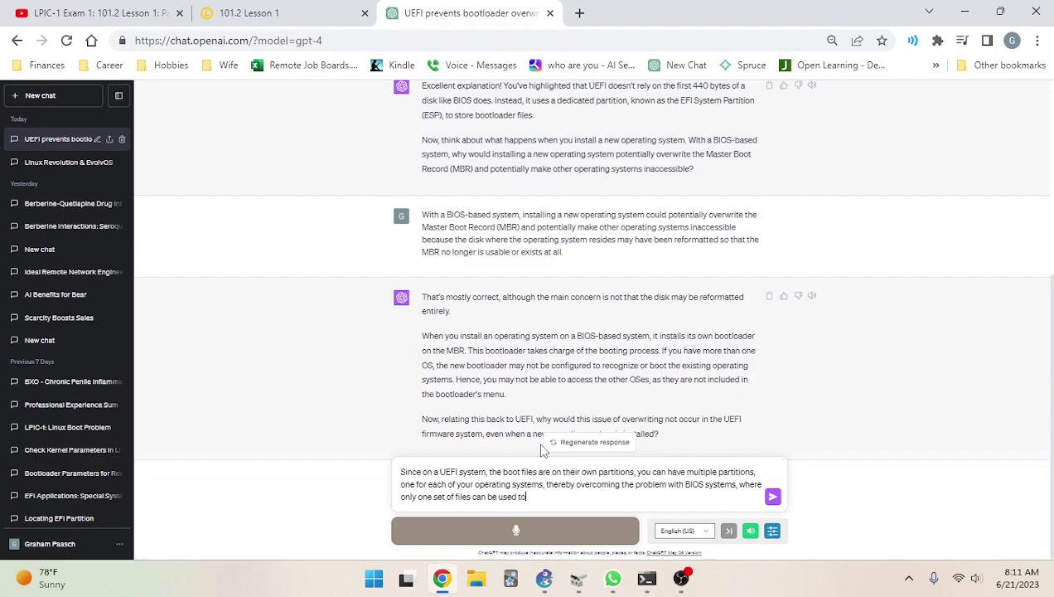
type(" boot the system, which can create comp")
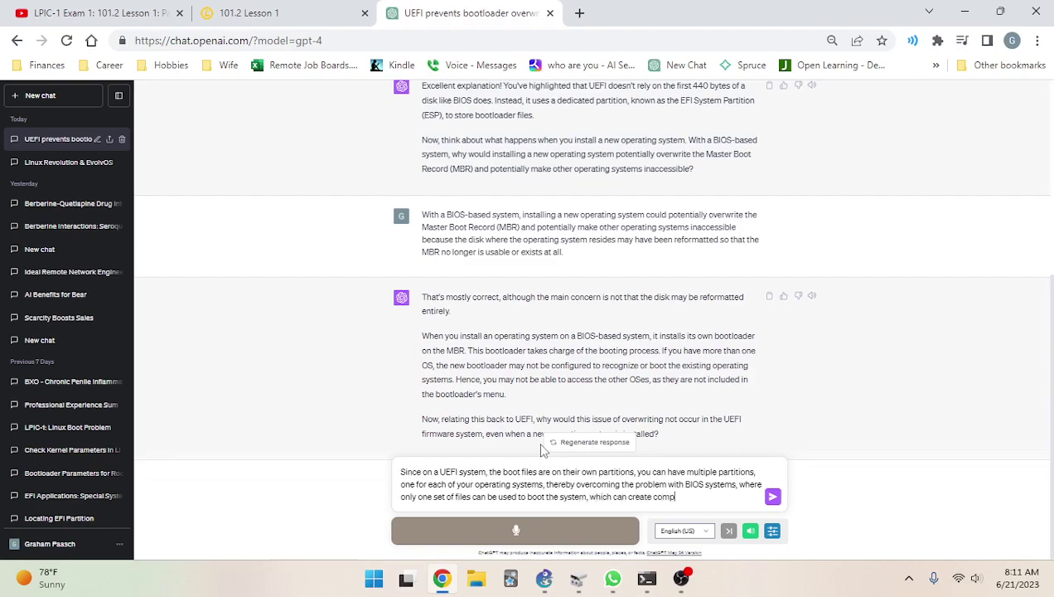
type("atibility")
type(" issue")
type("s if this siingl")
key("BackSpace")
key("BackSpace")
key("BackSpace")
type("ingle set of files is not compa")
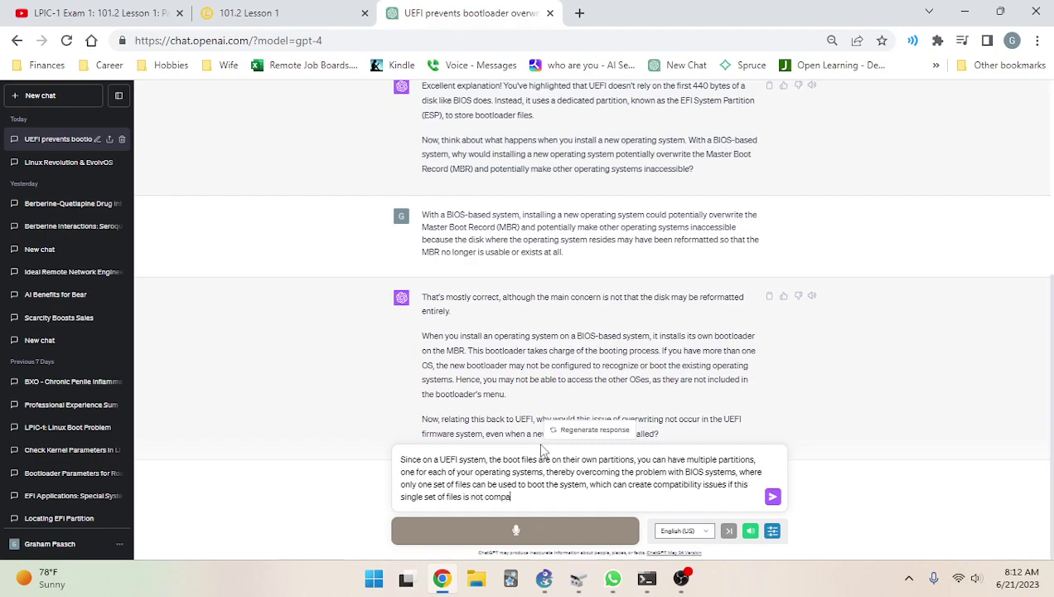
type("tible with each operating system you")
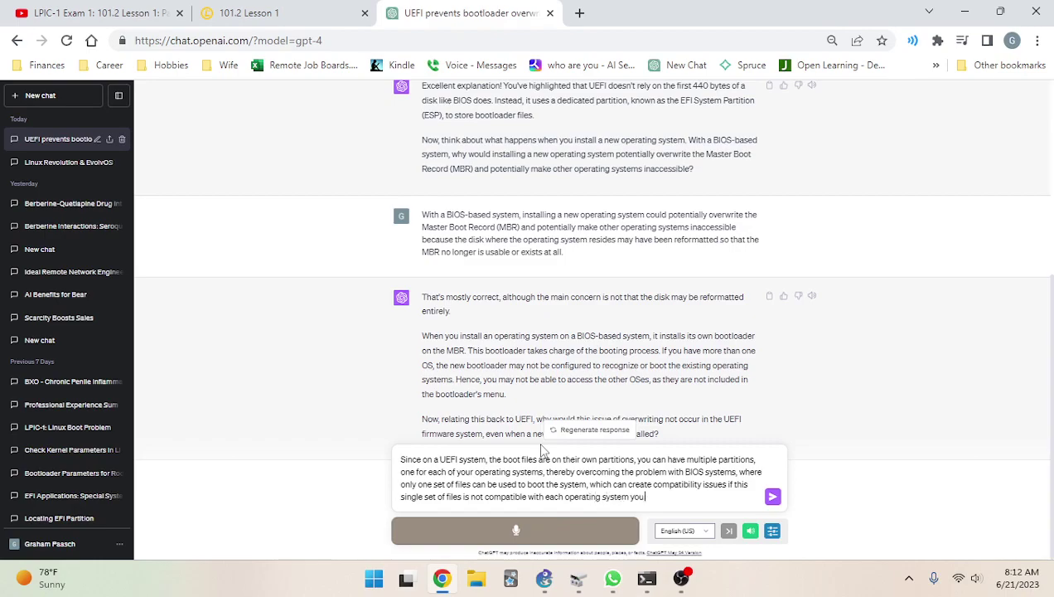
type(" woudl liek")
type(" like to boo")
type("t.")
key("Return")
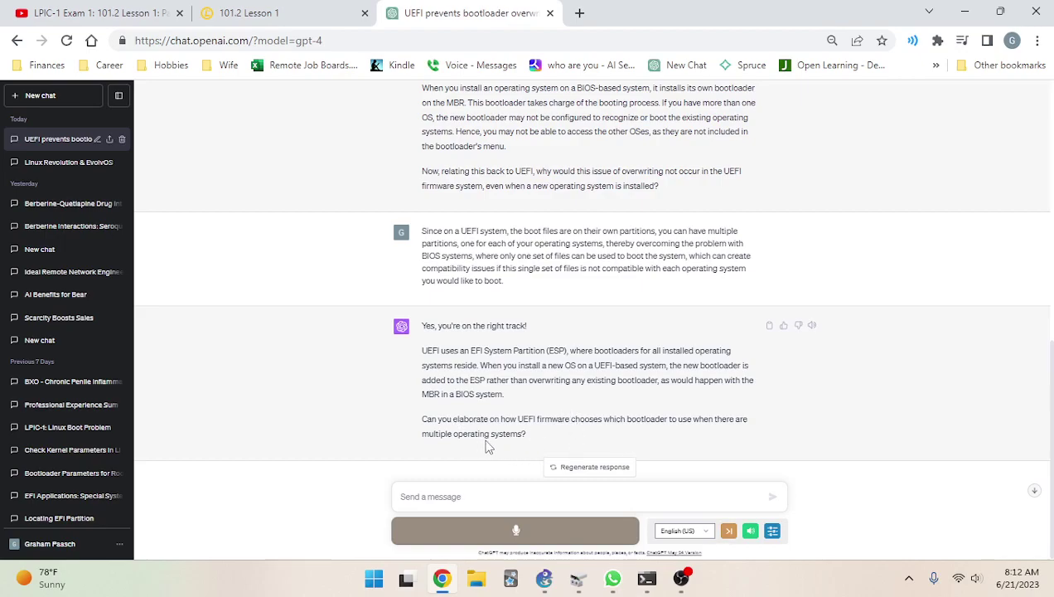
left_click_drag(526, 437, 421, 418)
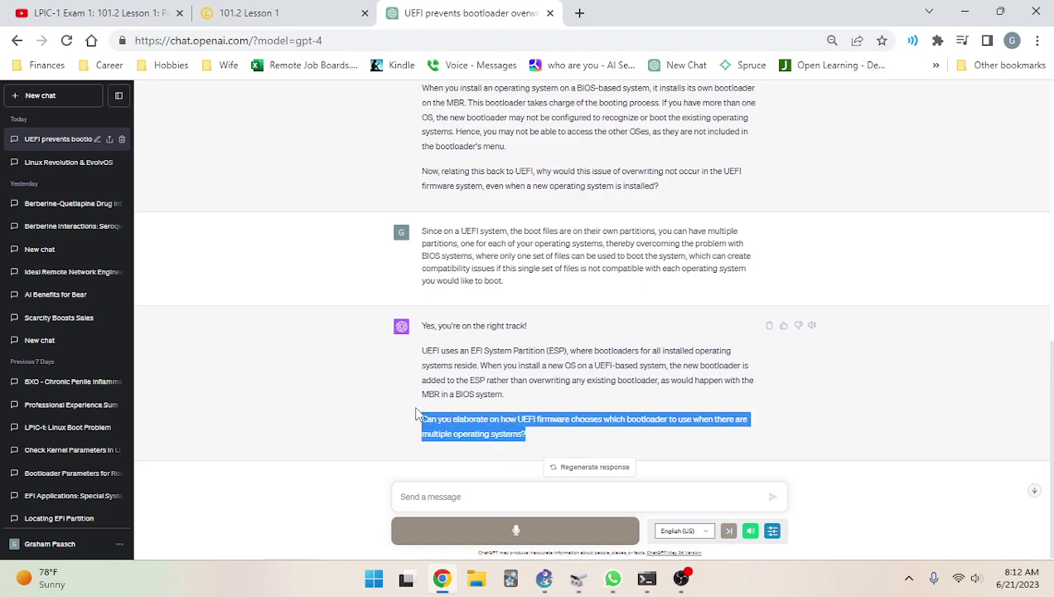
left_click(427, 344)
left_click_drag(423, 353, 630, 371)
left_click(587, 349)
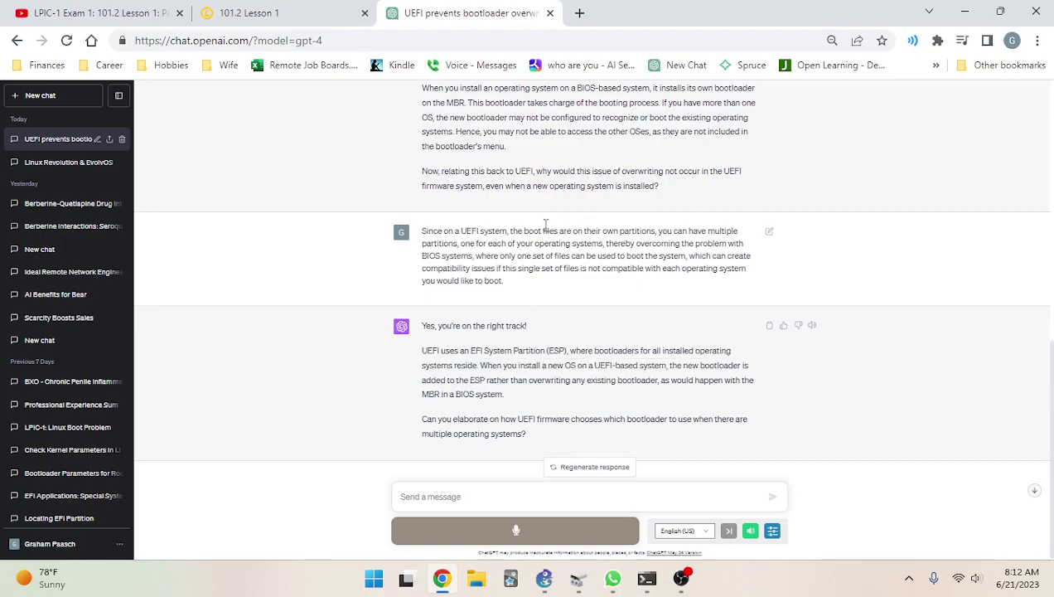
left_click_drag(576, 351, 673, 365)
left_click_drag(649, 359, 634, 394)
left_click(495, 365)
left_click(672, 364)
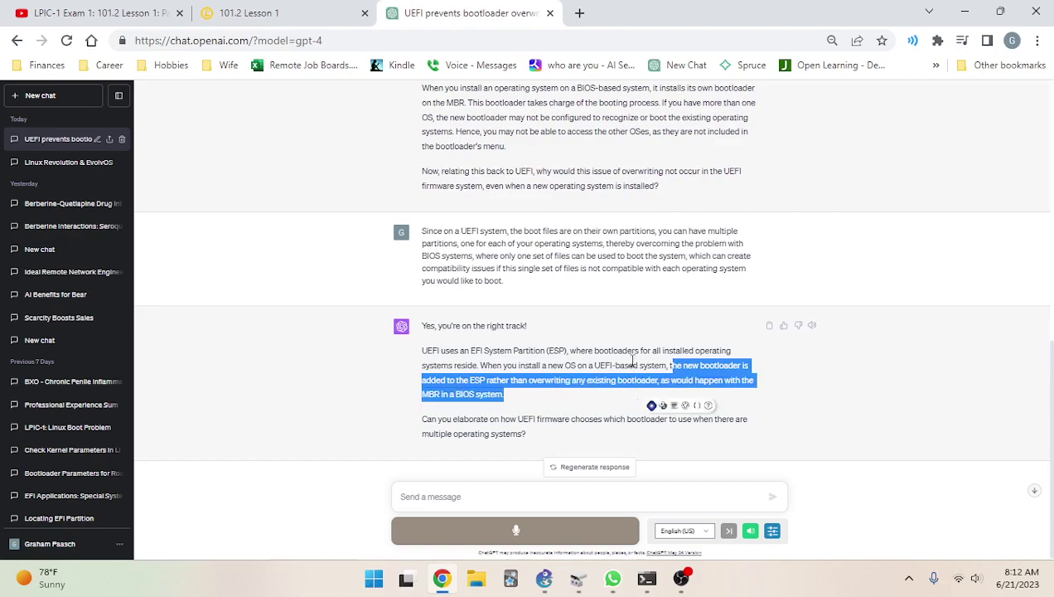
left_click(633, 360)
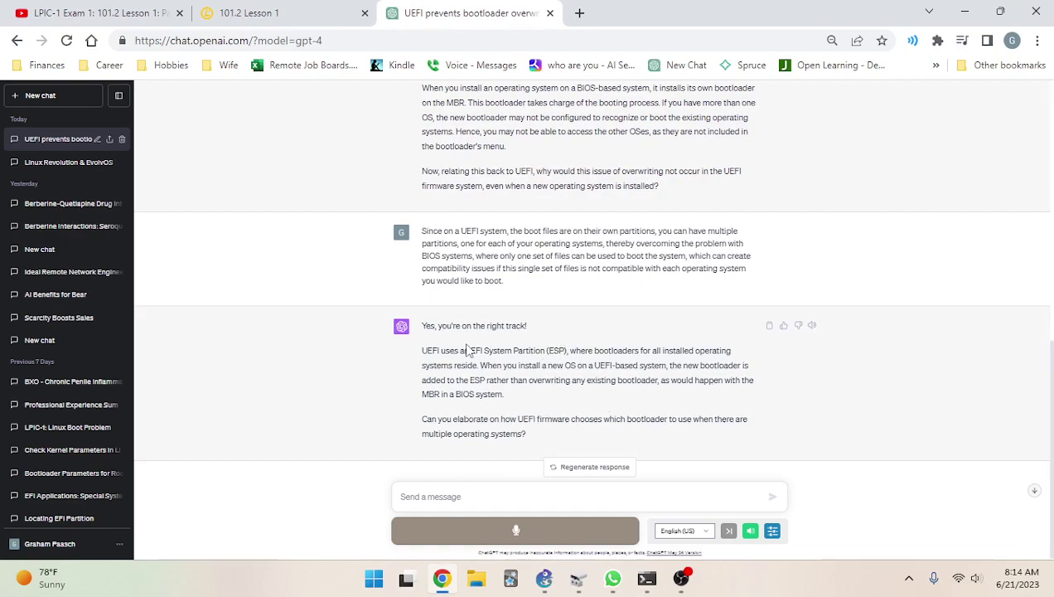
left_click_drag(471, 351, 557, 369)
left_click_drag(421, 419, 618, 441)
Write that UEFI firmware picks the bootloader by boot-menu selection or a default in the UEFI configuration utility
left_click(561, 496)
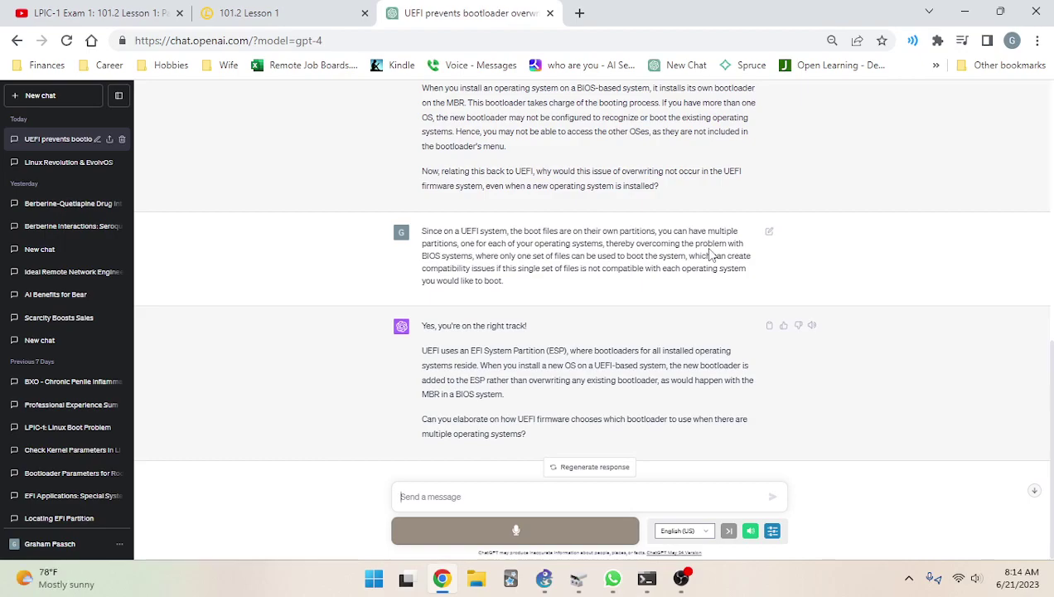
type("T")
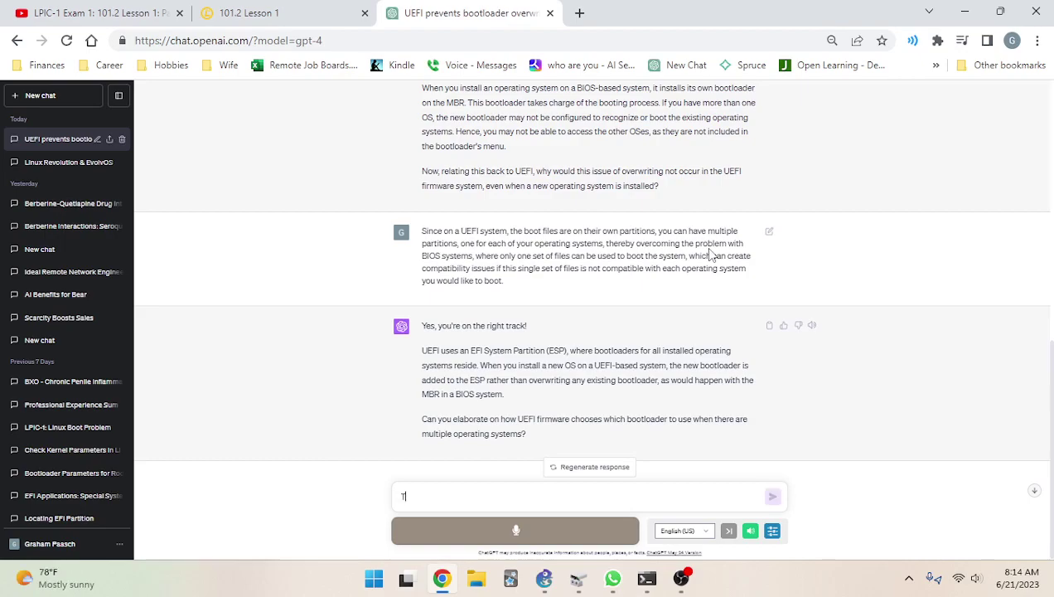
type("he UEFI firmware")
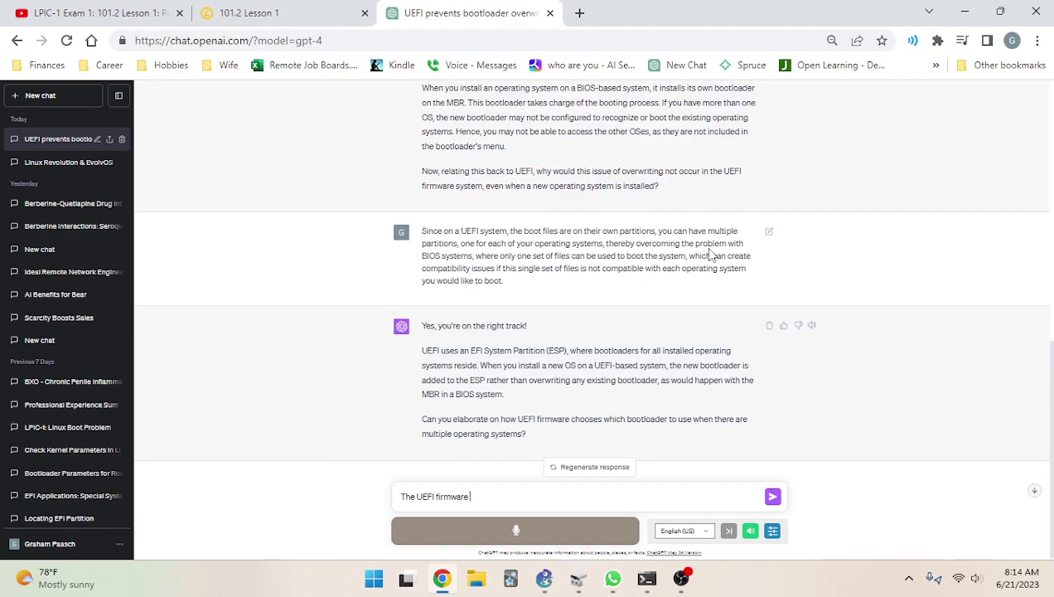
type(" chooses which bootloader")
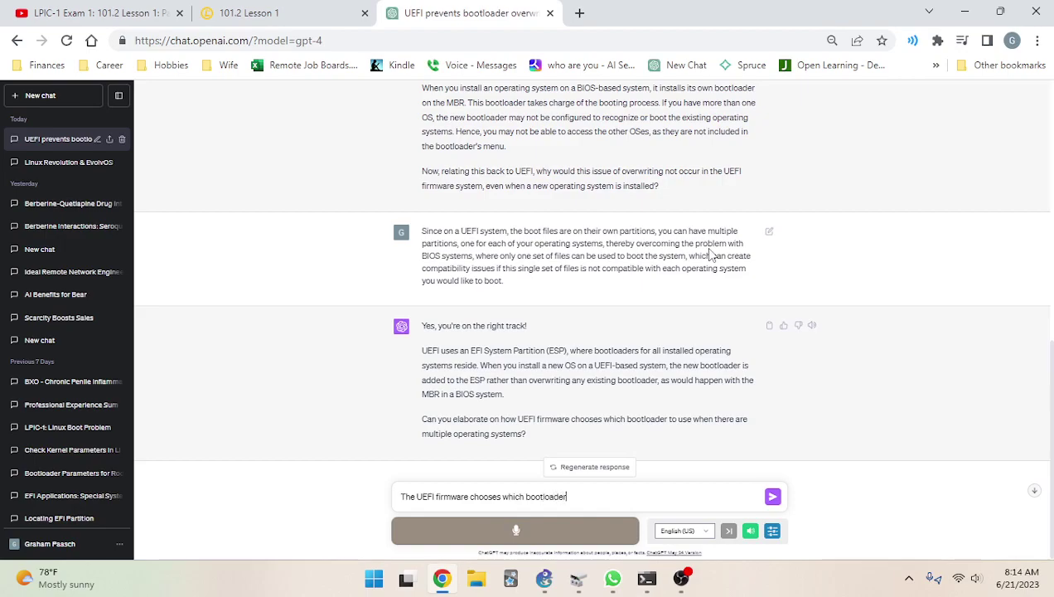
type(" to use when there are")
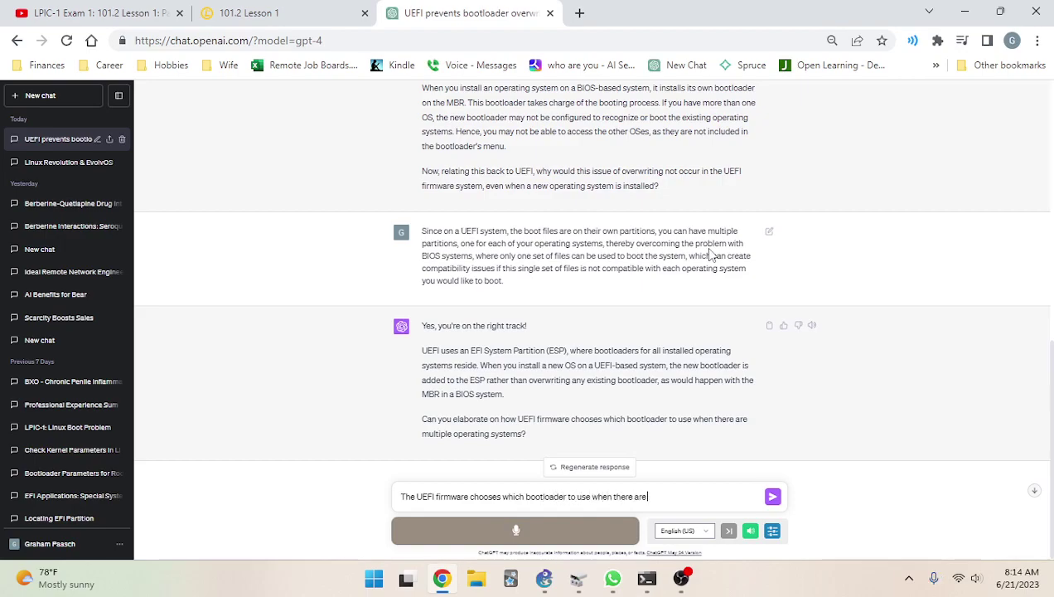
type(" multiple operating systems")
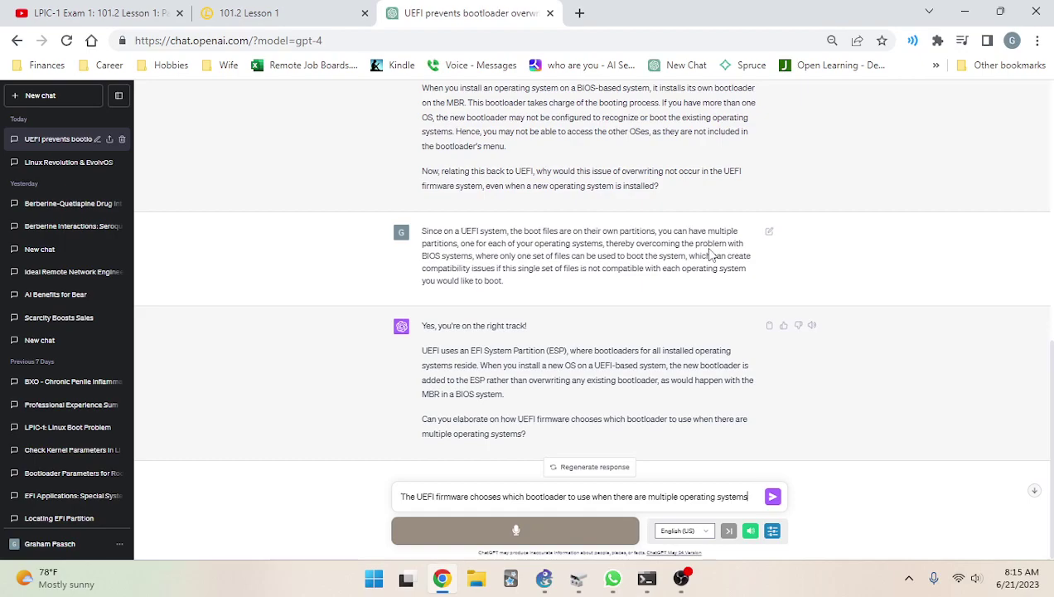
type("t")
type("hrough")
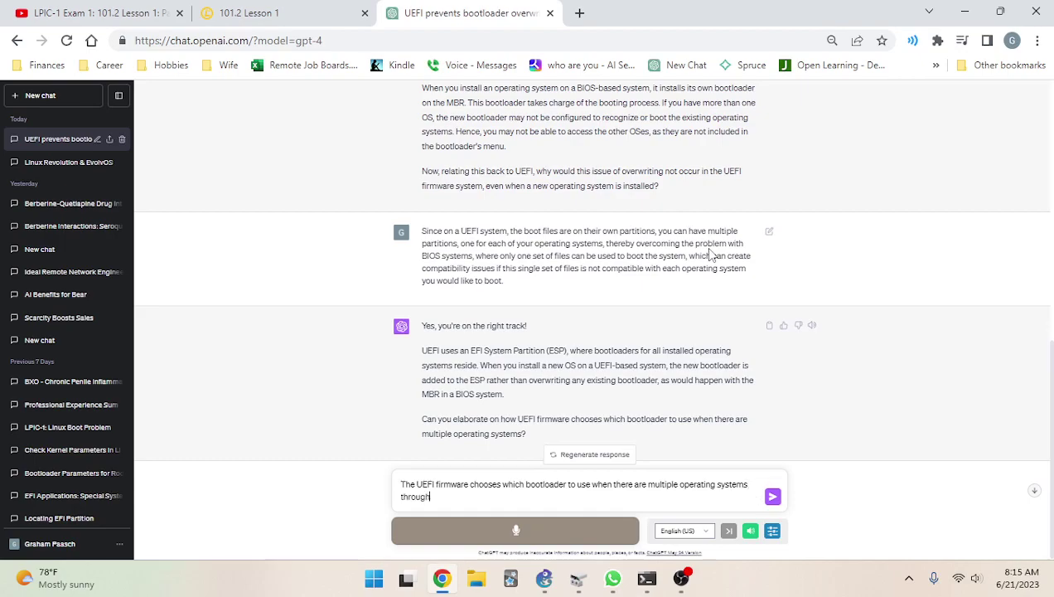
type(" either user selection in th")
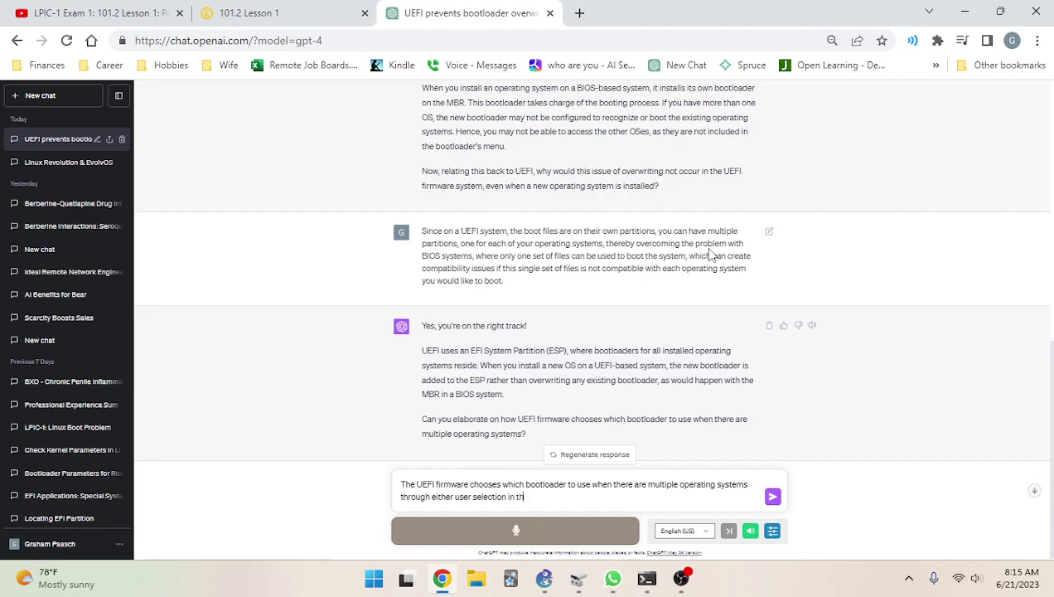
type("e bootloader menu, or through ")
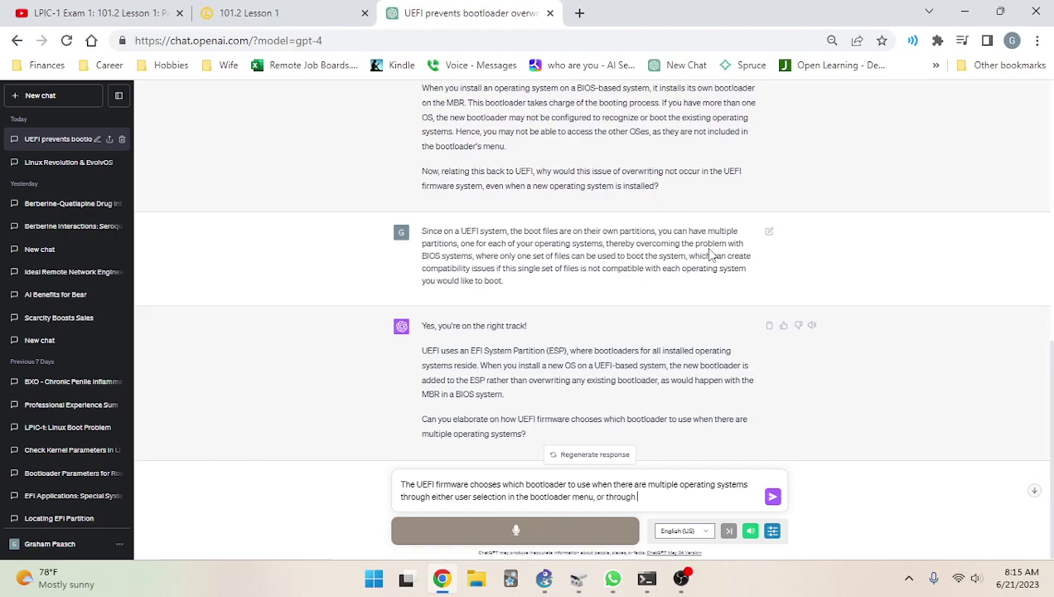
type("a confi")
type("ured default i")
type("n te EFUI")
key("BackSpace")
key("BackSpace")
key("BackSpace")
key("BackSpace")
key("BackSpace")
type("UEFI ")
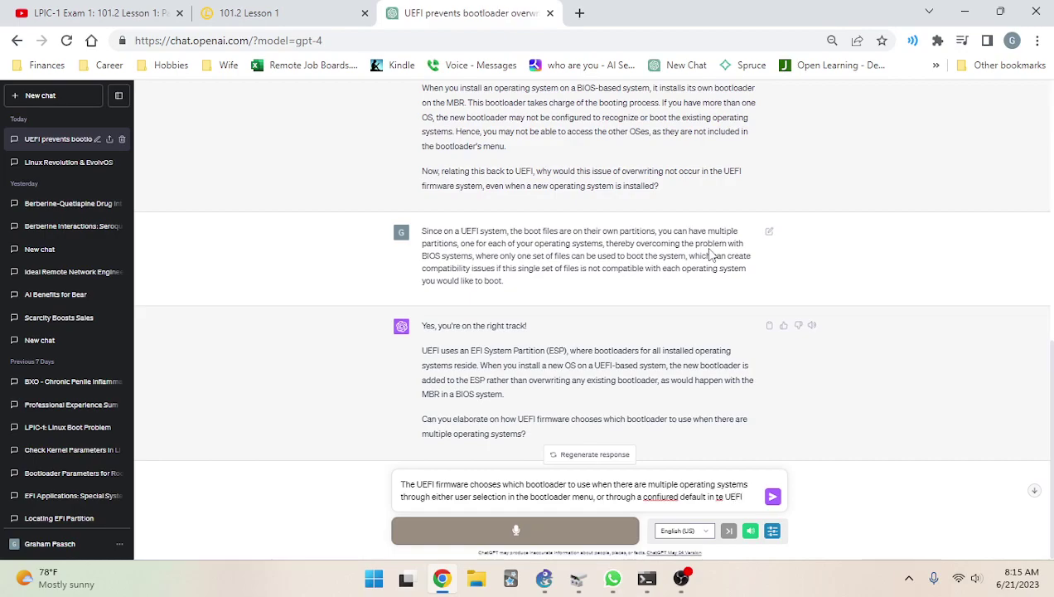
type("configuration ult")
key("BackSpace")
key("BackSpace")
type("tility.")
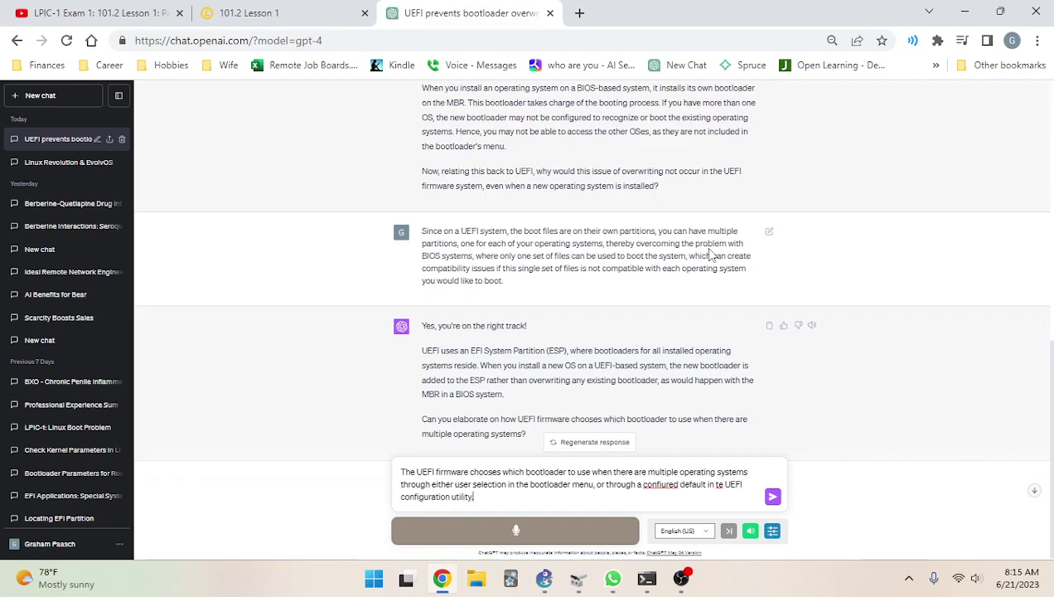
Correct 'confiured' to 'configured' and 'te' to 'the' using the spelling suggestions
right_click(657, 484)
left_click(715, 247)
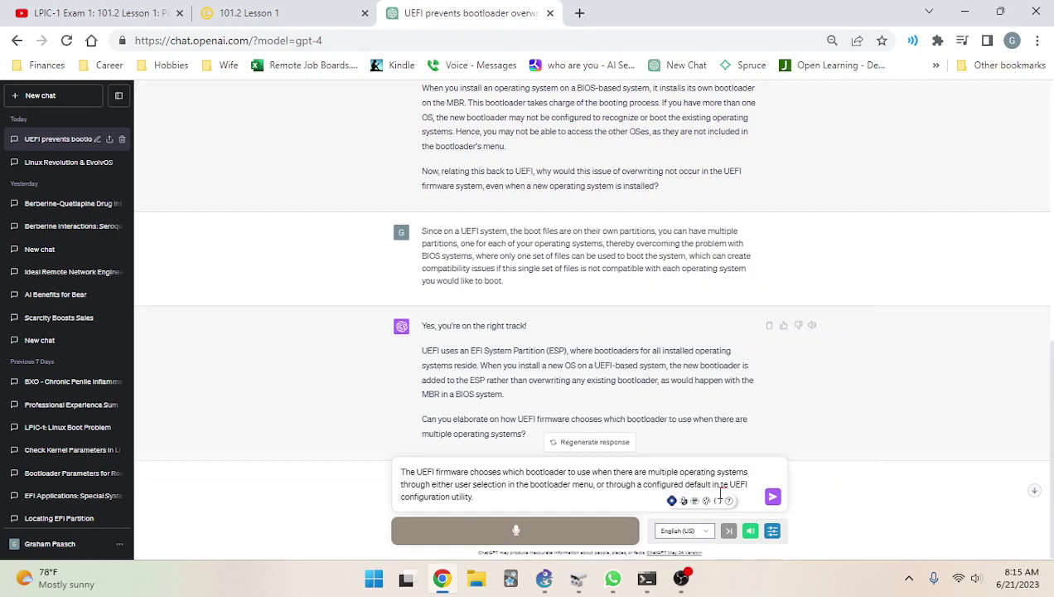
right_click(722, 486)
left_click(809, 213)
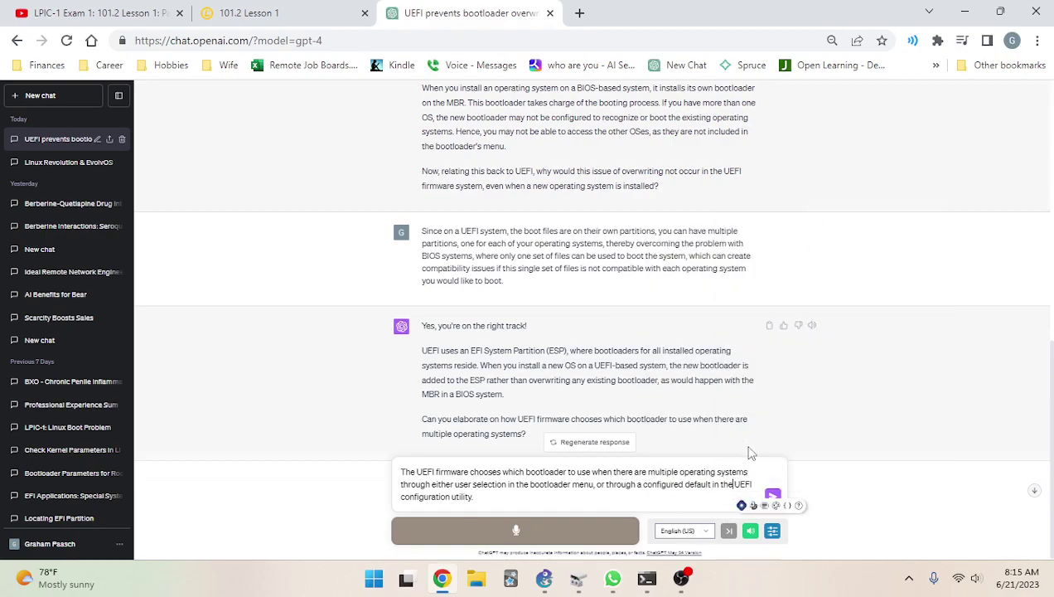
left_click(598, 496)
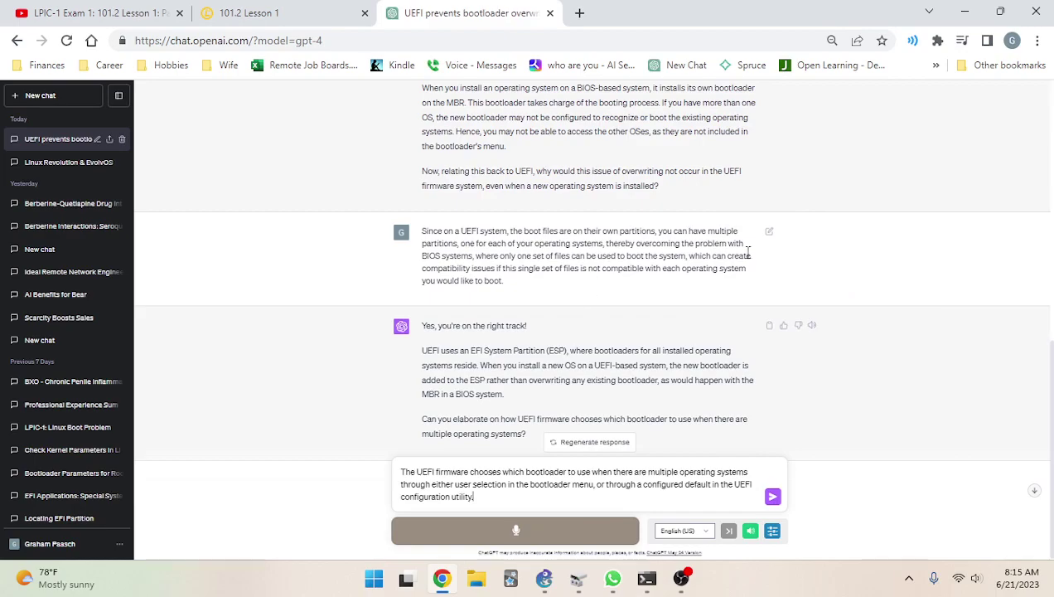